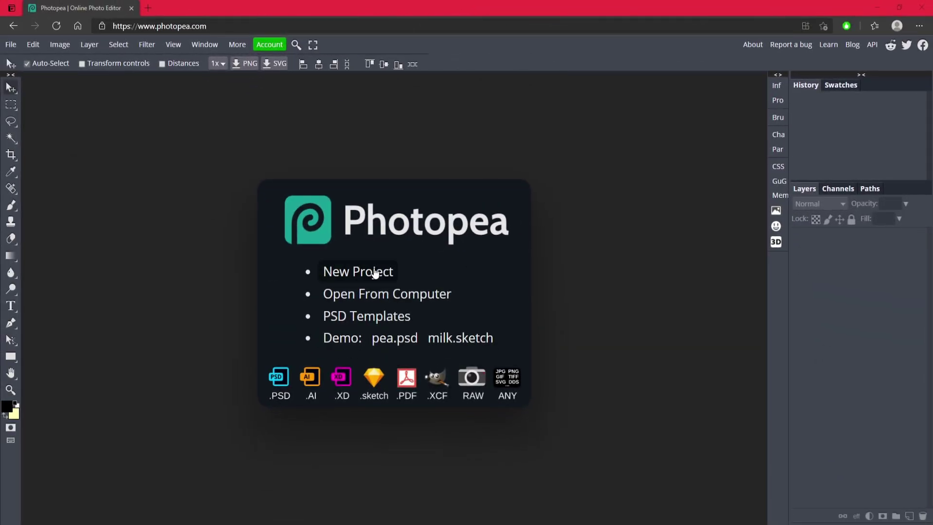
Create a new blank project 1280 px wide and 720 px high.
{"action": "left_click", "coordinate": [375, 273]}
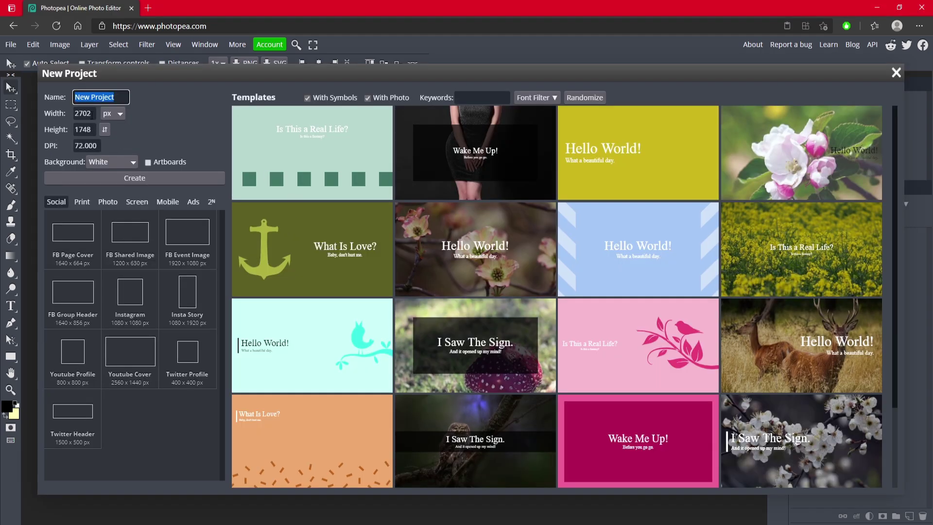
{"action": "double_click", "coordinate": [92, 115]}
{"action": "type", "text": "1280"}
{"action": "key", "text": "Tab"}
{"action": "type", "text": "720"}
{"action": "left_click", "coordinate": [127, 179]}
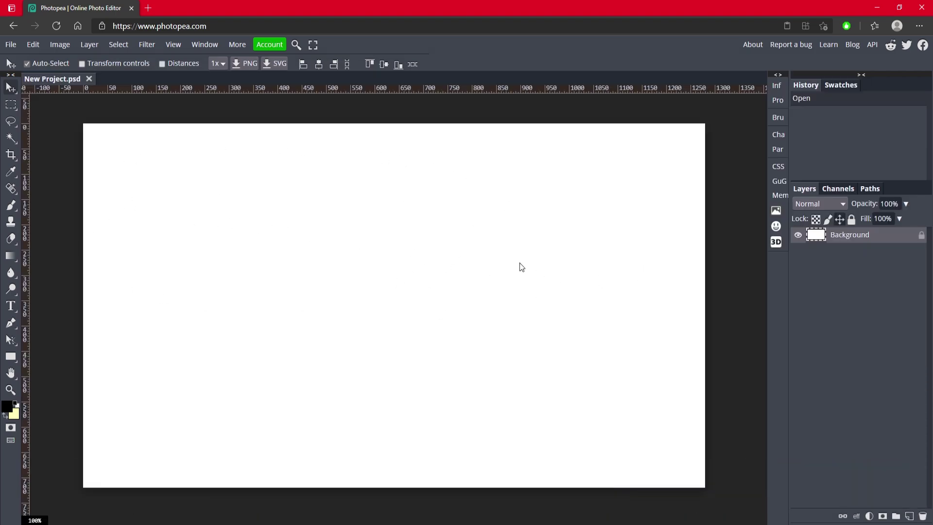
Add a Gradient Overlay to the Background layer with the left stop set to c30000.
{"action": "double_click", "coordinate": [888, 237]}
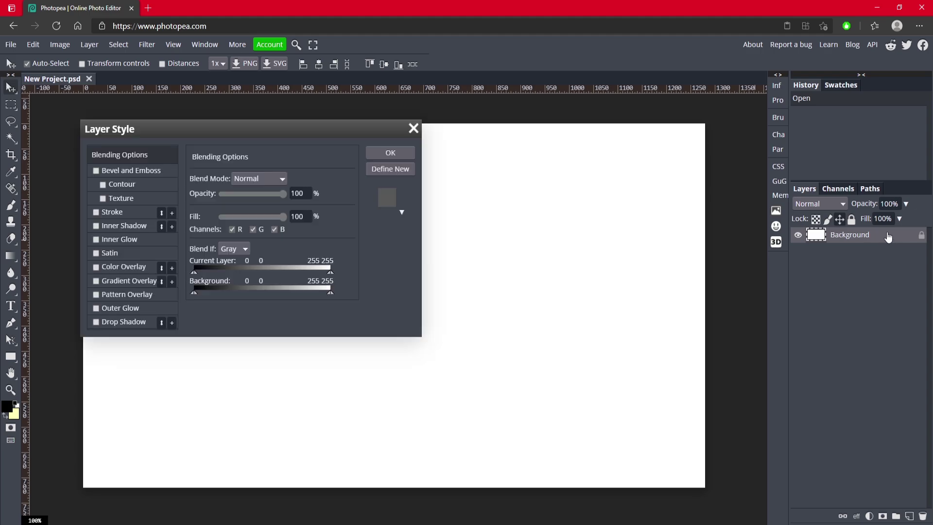
{"action": "left_click", "coordinate": [96, 280]}
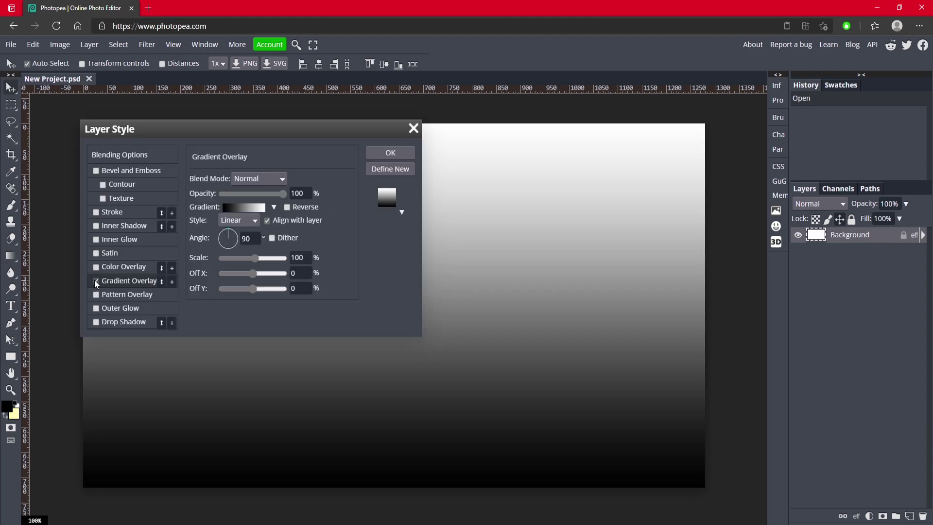
{"action": "left_click", "coordinate": [238, 208]}
{"action": "double_click", "coordinate": [174, 330]}
{"action": "left_click", "coordinate": [360, 347]}
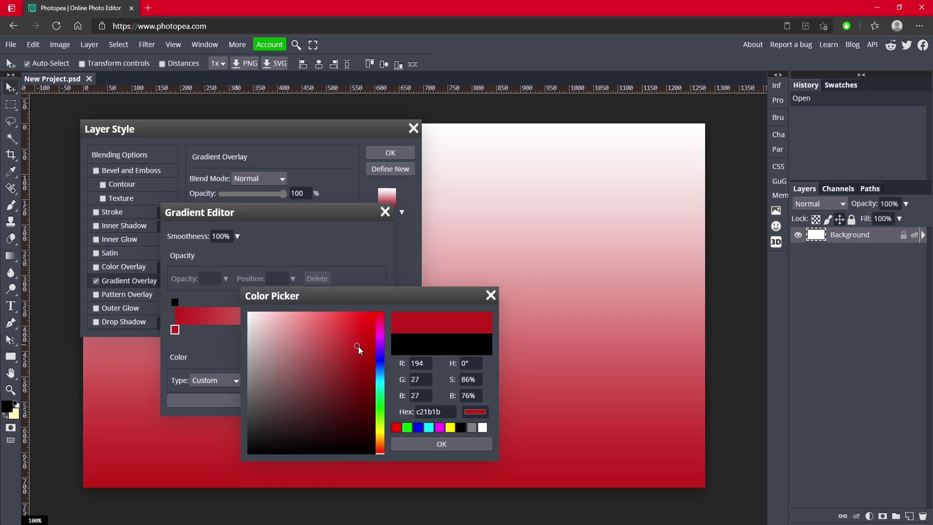
{"action": "left_click", "coordinate": [374, 365]}
{"action": "left_click_drag", "start_coordinate": [396, 369], "coordinate": [408, 345]}
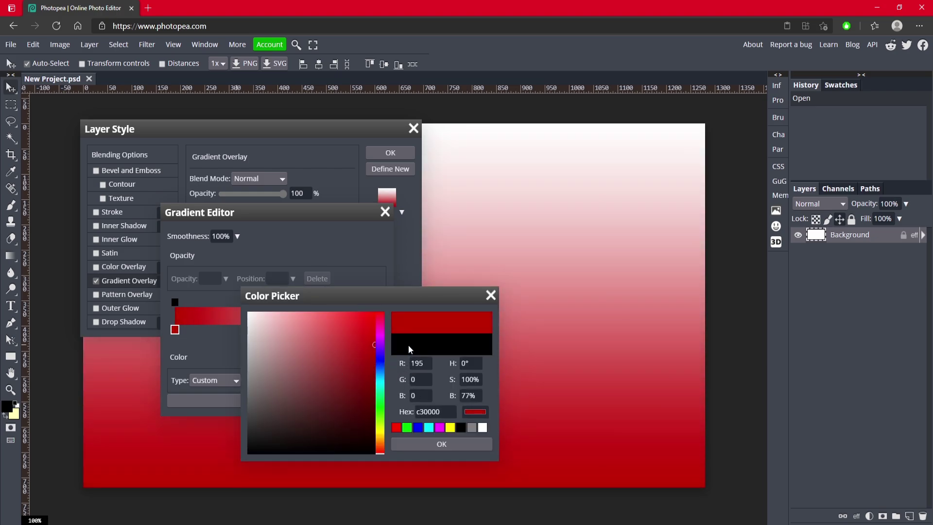
{"action": "left_click", "coordinate": [443, 445]}
Set the right gradient stop to bright red ff0000 and apply the overlay.
{"action": "double_click", "coordinate": [378, 330]}
{"action": "left_click", "coordinate": [372, 286]}
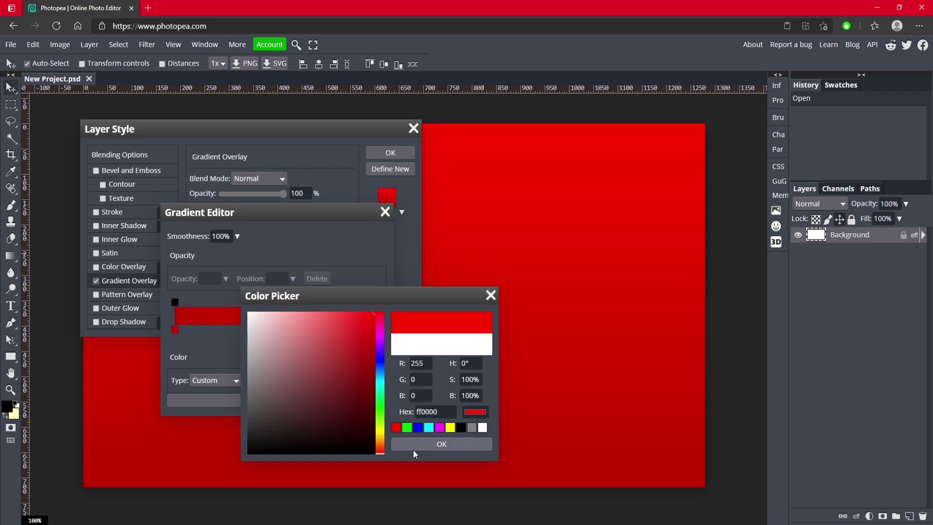
{"action": "left_click", "coordinate": [439, 444]}
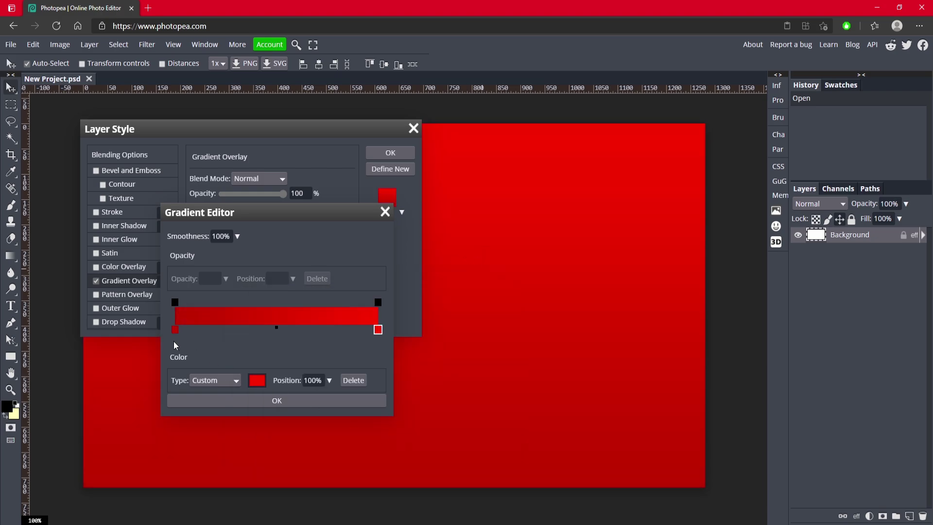
{"action": "left_click", "coordinate": [333, 402]}
{"action": "left_click", "coordinate": [391, 154]}
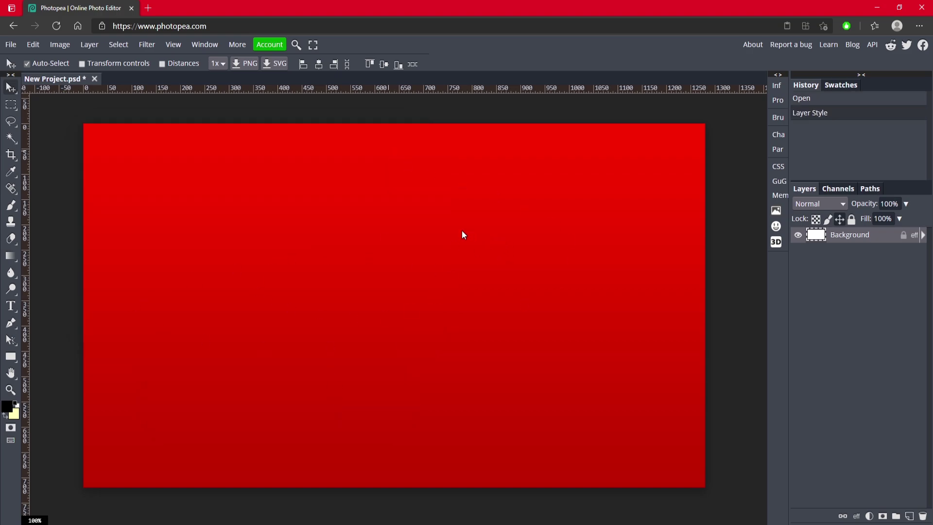
Type the word AWESOME in a text box near the canvas middle.
{"action": "left_click", "coordinate": [11, 307]}
{"action": "left_click", "coordinate": [271, 292]}
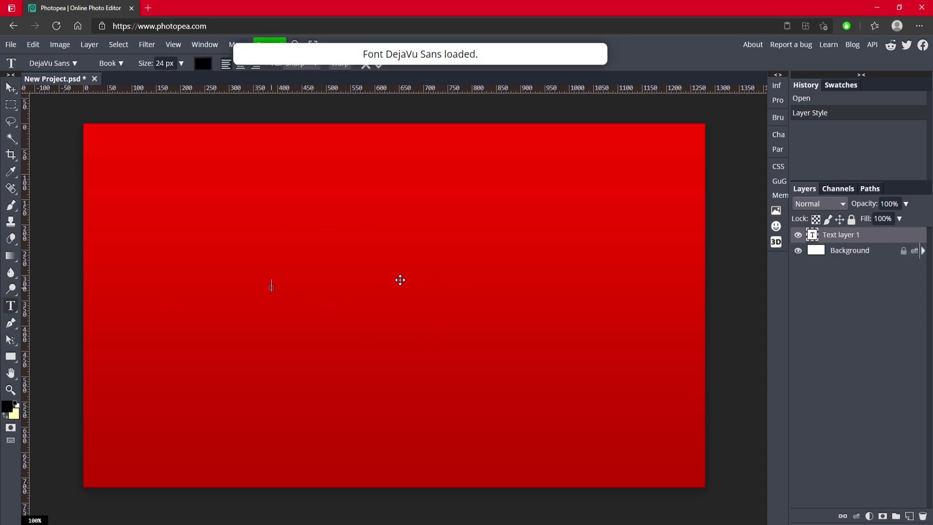
{"action": "type", "text": "AWESOME"}
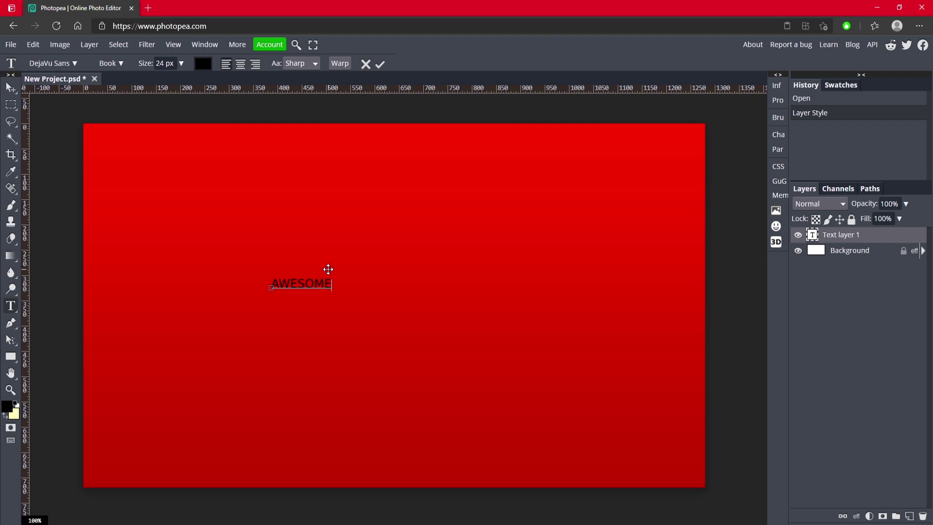
Set AWESOME to 150 px in the Luckiest Guy font and commit the edit.
{"action": "key", "text": "ctrl+a"}
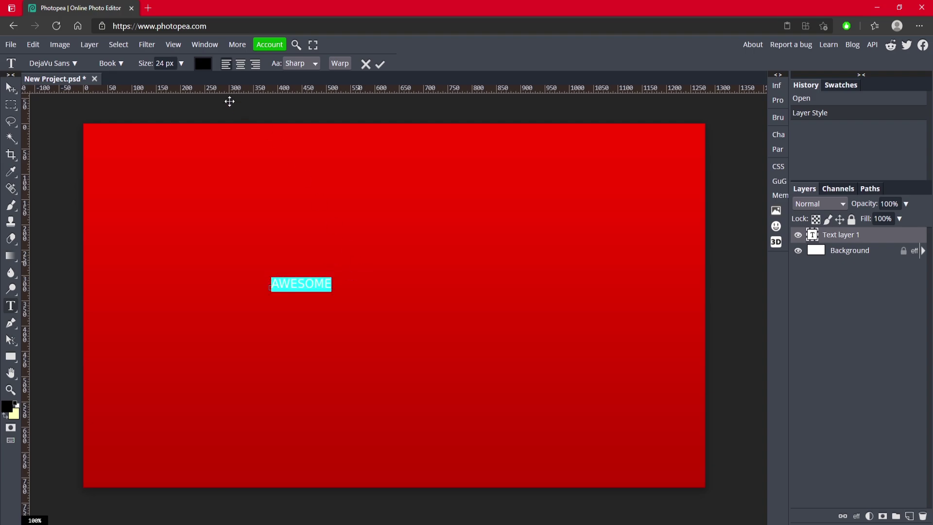
{"action": "left_click", "coordinate": [181, 64]}
{"action": "left_click_drag", "start_coordinate": [145, 81], "coordinate": [190, 80]}
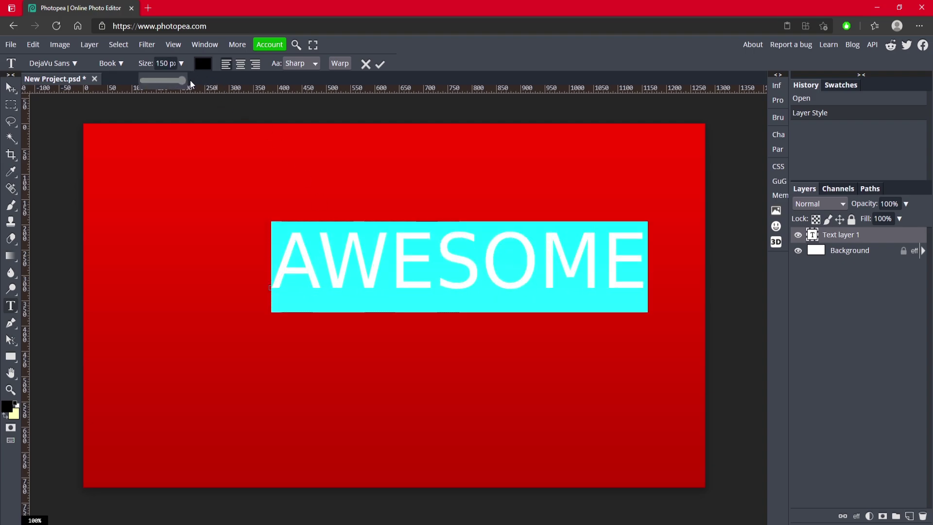
{"action": "left_click", "coordinate": [63, 63]}
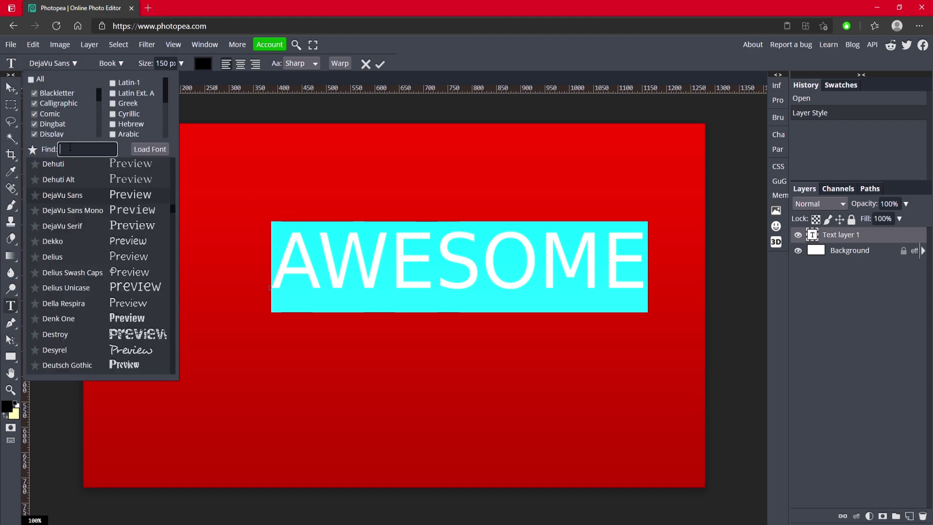
{"action": "type", "text": "luck"}
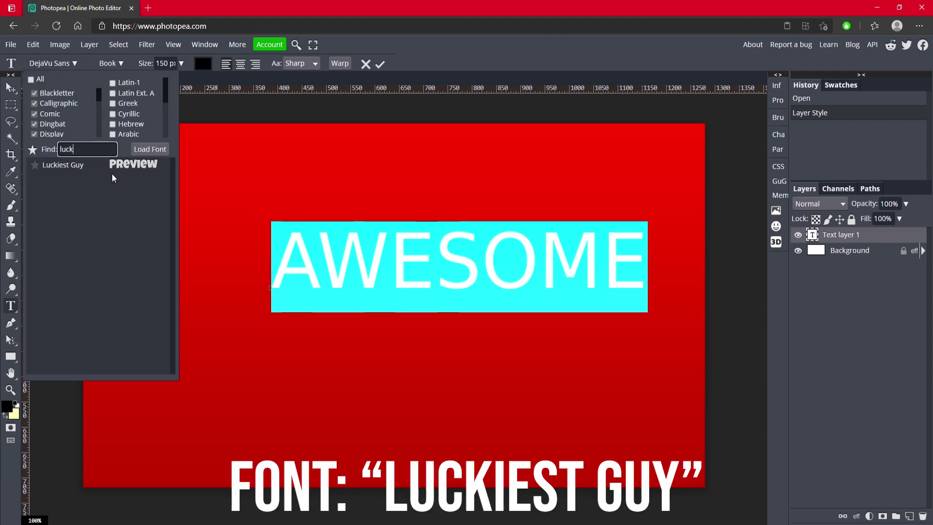
{"action": "left_click", "coordinate": [111, 167]}
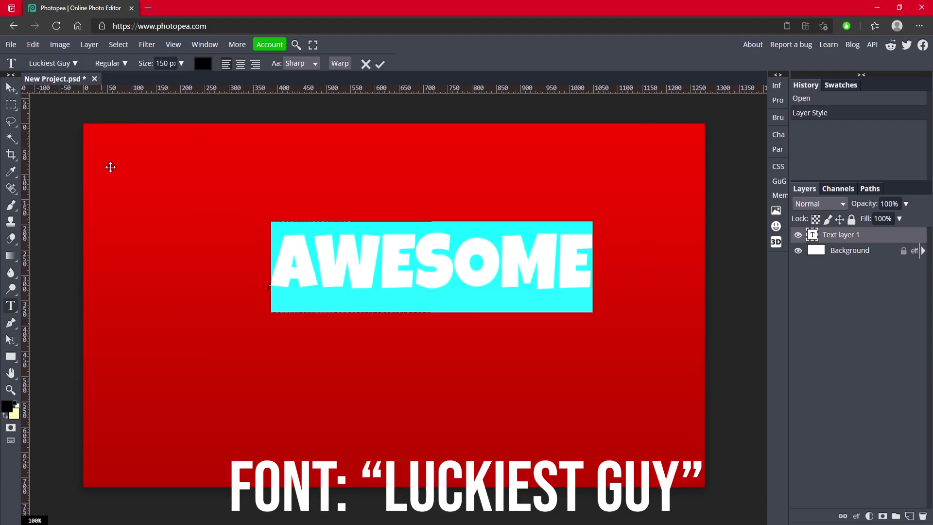
{"action": "left_click", "coordinate": [379, 65]}
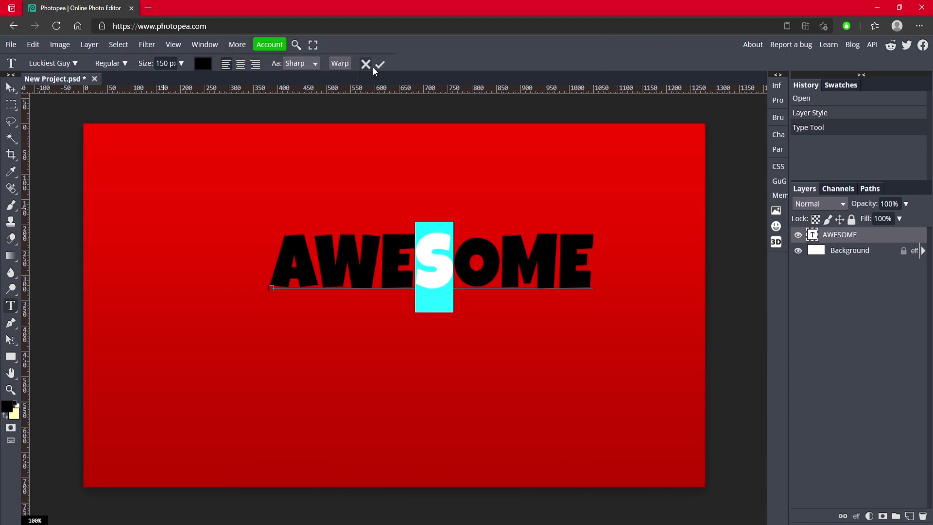
{"action": "left_click", "coordinate": [379, 64]}
Shift AWESOME down-left and place a duplicate of it below the original.
{"action": "left_click", "coordinate": [10, 87]}
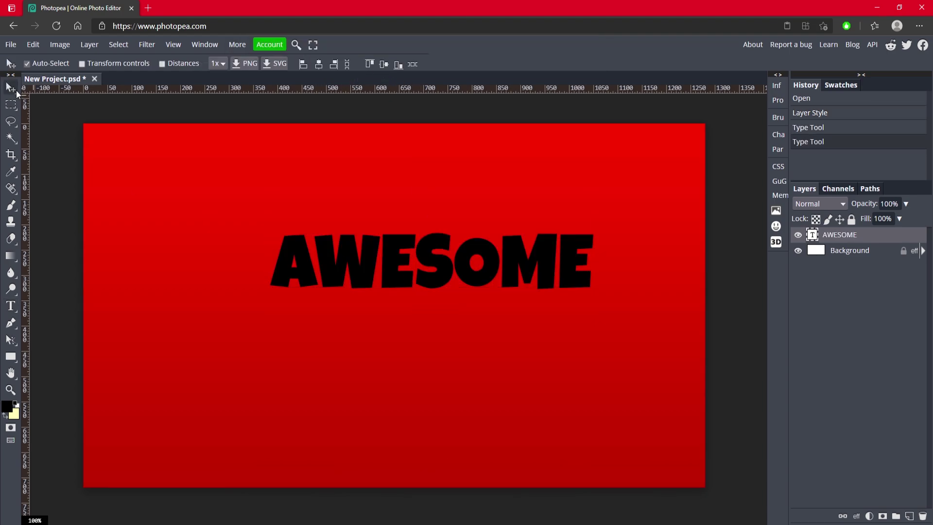
{"action": "left_click_drag", "start_coordinate": [471, 279], "coordinate": [434, 313]}
{"action": "key", "text": "ctrl+j"}
{"action": "left_click_drag", "start_coordinate": [449, 297], "coordinate": [451, 358]}
Change the copy's wording to TEXT and centre it beneath AWESOME.
{"action": "double_click", "coordinate": [450, 358]}
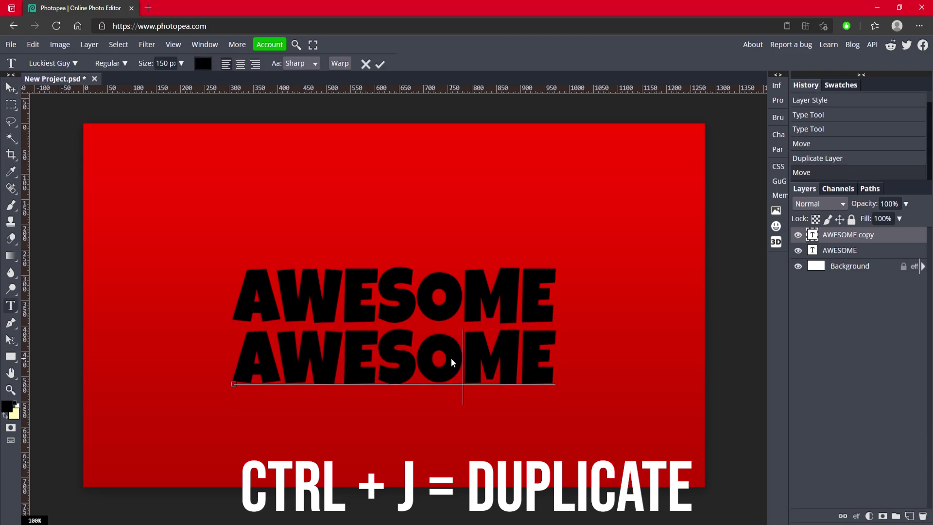
{"action": "key", "text": "ctrl+a"}
{"action": "type", "text": "TEXT"}
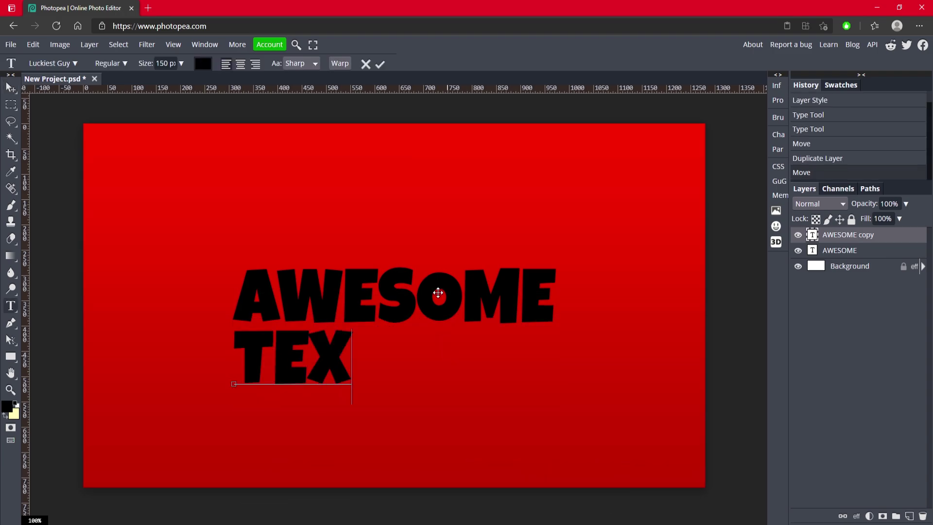
{"action": "left_click", "coordinate": [380, 64]}
{"action": "left_click_drag", "start_coordinate": [330, 374], "coordinate": [412, 367]}
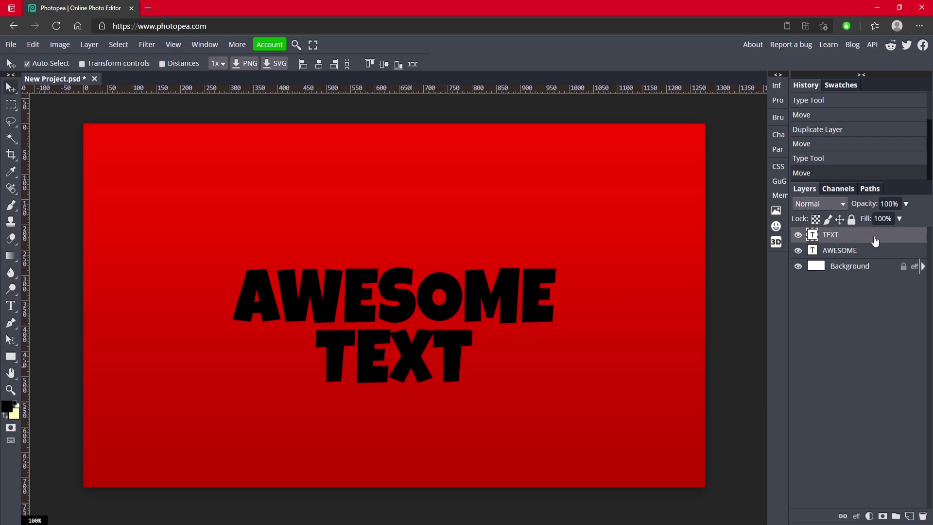
Colour the AWESOME text pure red ff0000.
{"action": "left_click", "coordinate": [444, 294]}
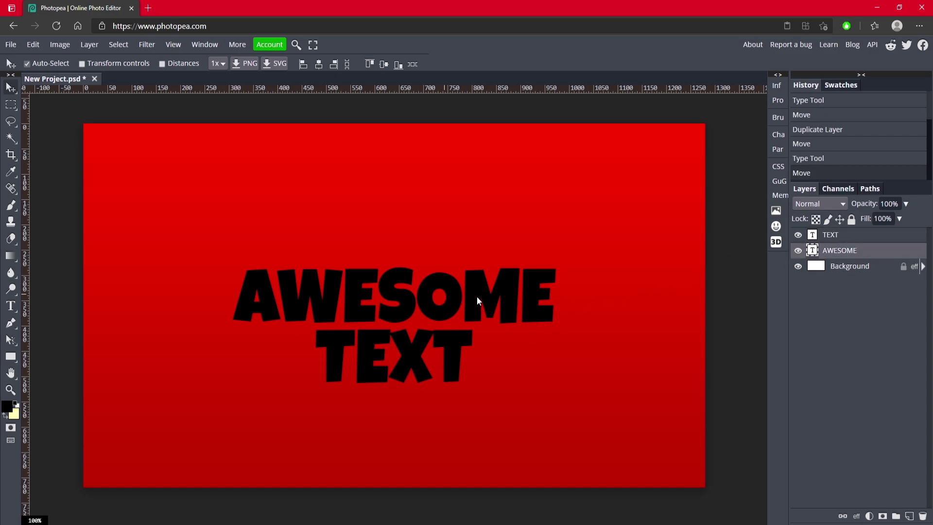
{"action": "double_click", "coordinate": [478, 297]}
{"action": "left_click", "coordinate": [203, 63]}
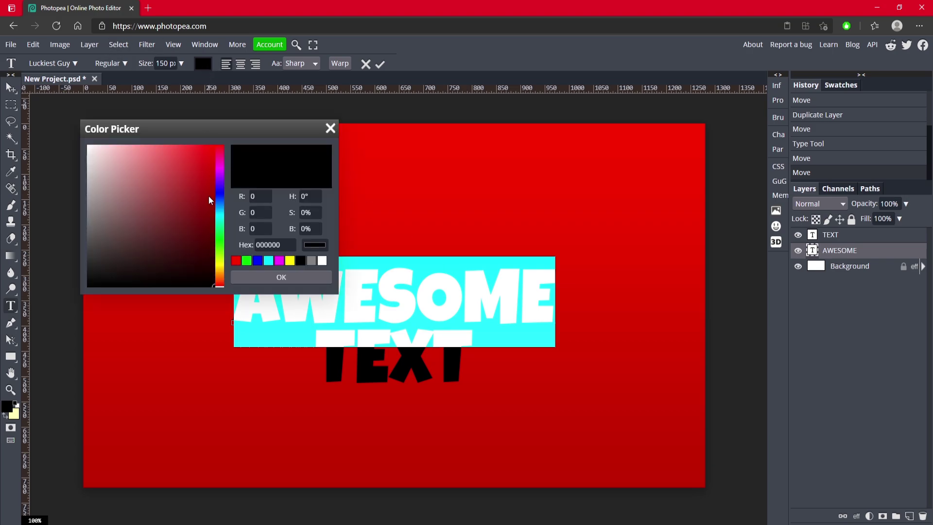
{"action": "left_click", "coordinate": [236, 260]}
{"action": "left_click", "coordinate": [281, 276]}
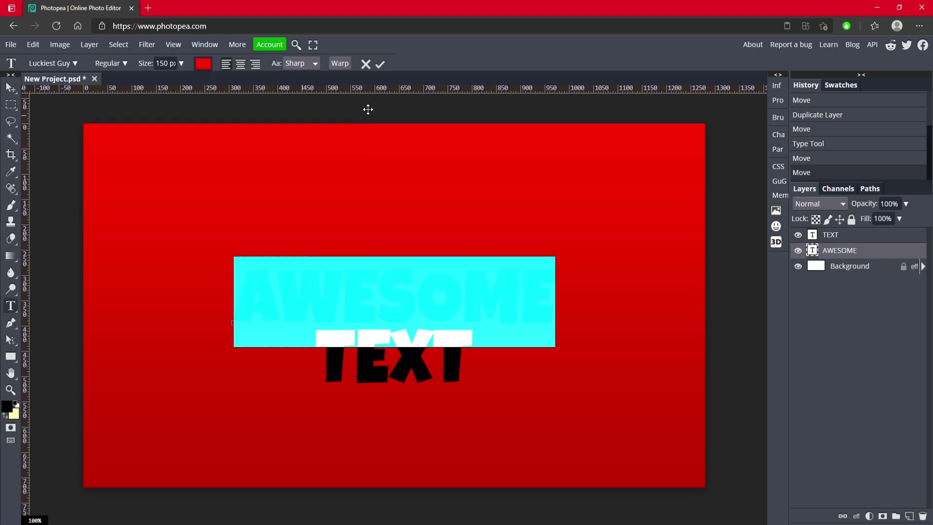
{"action": "left_click", "coordinate": [380, 63]}
Colour the TEXT word white.
{"action": "double_click", "coordinate": [417, 351]}
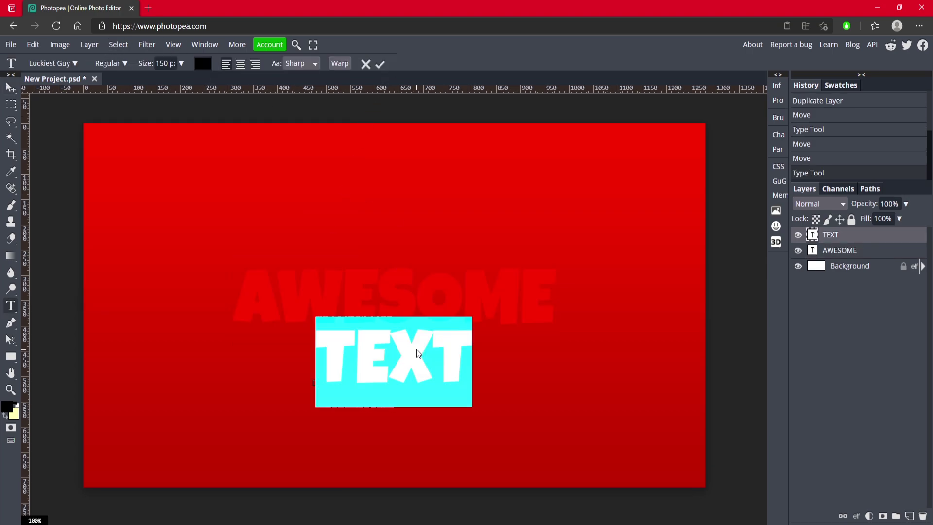
{"action": "left_click", "coordinate": [203, 64]}
{"action": "left_click_drag", "start_coordinate": [114, 160], "coordinate": [88, 140]}
{"action": "left_click", "coordinate": [281, 276]}
{"action": "left_click", "coordinate": [380, 64]}
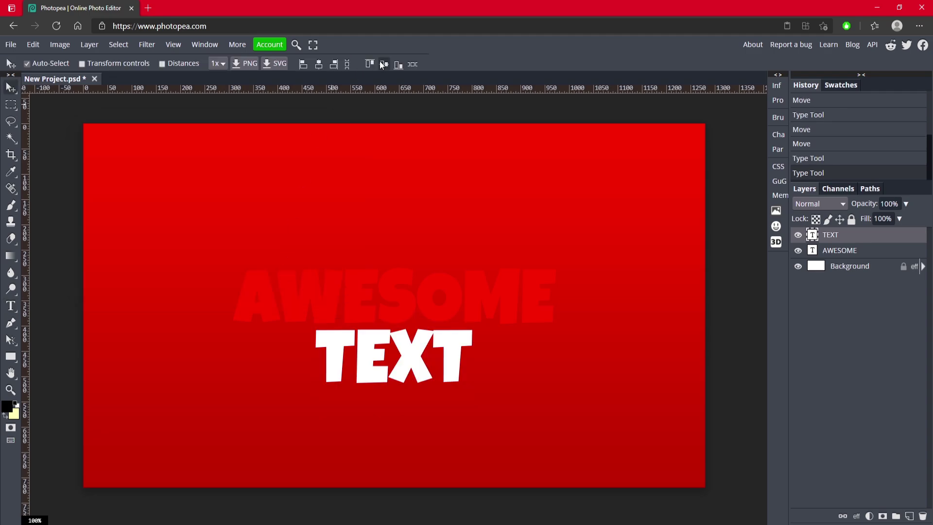
Add a Satin effect at 19% opacity to the AWESOME layer.
{"action": "double_click", "coordinate": [898, 252]}
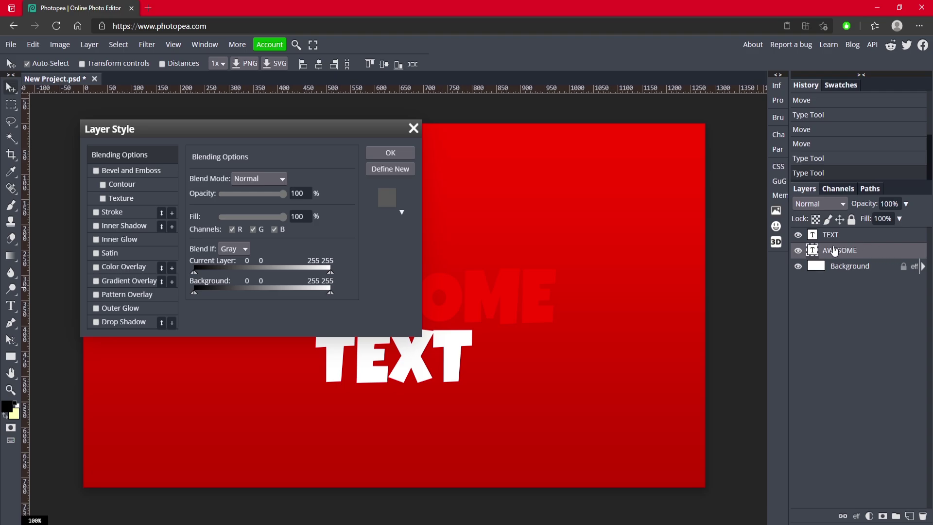
{"action": "left_click", "coordinate": [96, 253]}
{"action": "left_click", "coordinate": [111, 252]}
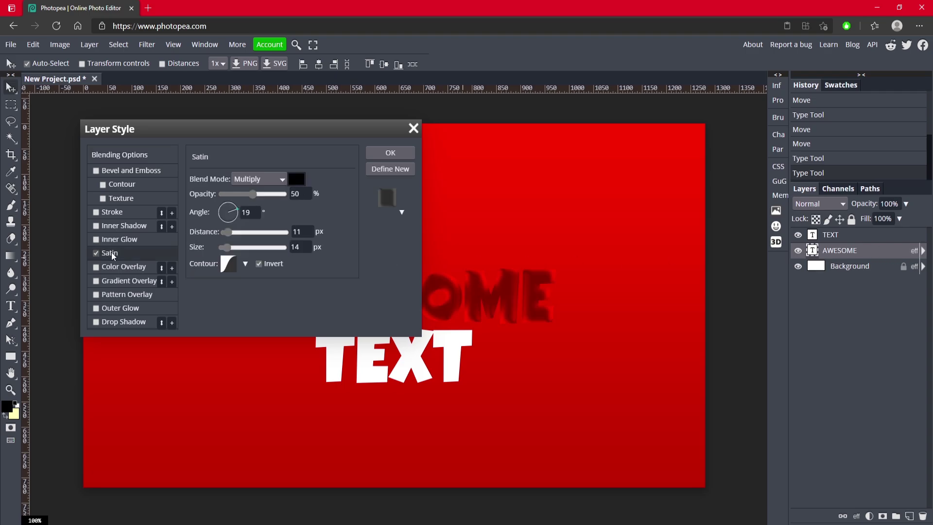
{"action": "left_click_drag", "start_coordinate": [266, 194], "coordinate": [234, 198]}
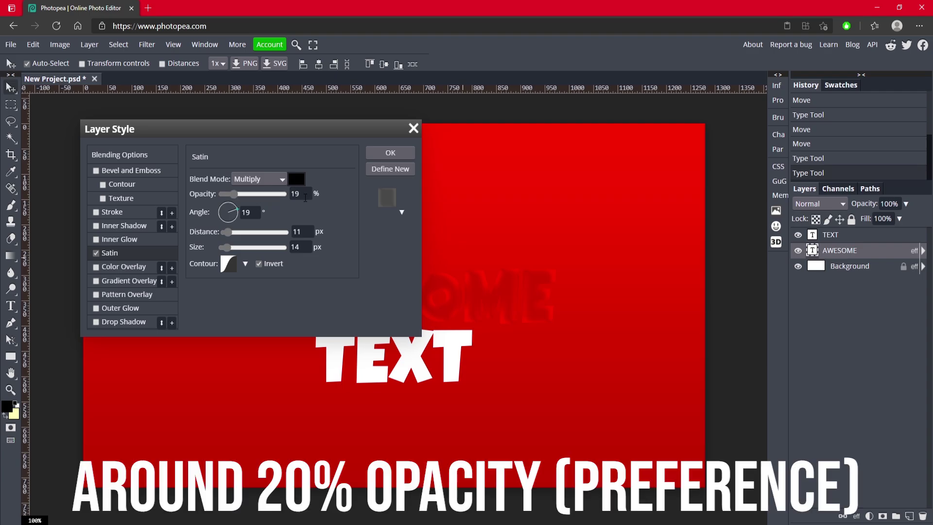
{"action": "left_click", "coordinate": [389, 153]}
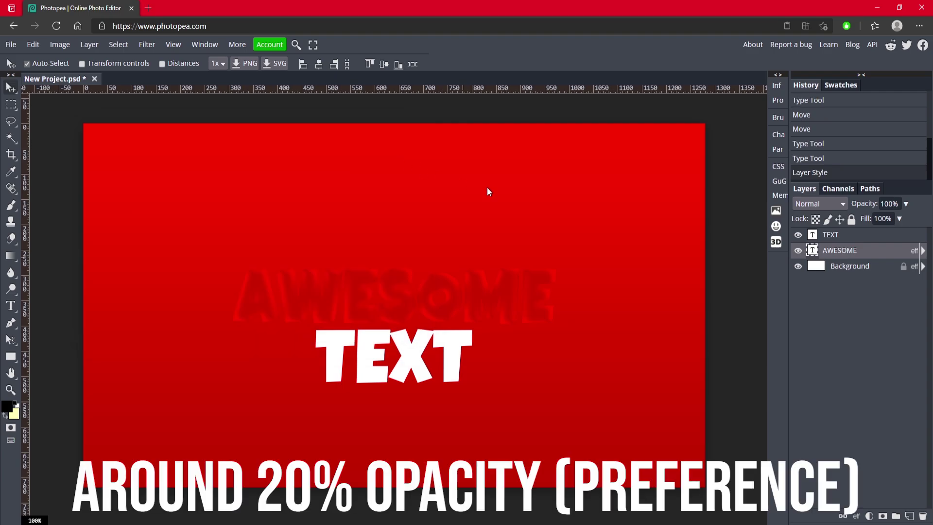
Give the TEXT layer a default Satin effect and move it slightly.
{"action": "double_click", "coordinate": [870, 235]}
{"action": "left_click", "coordinate": [109, 252]}
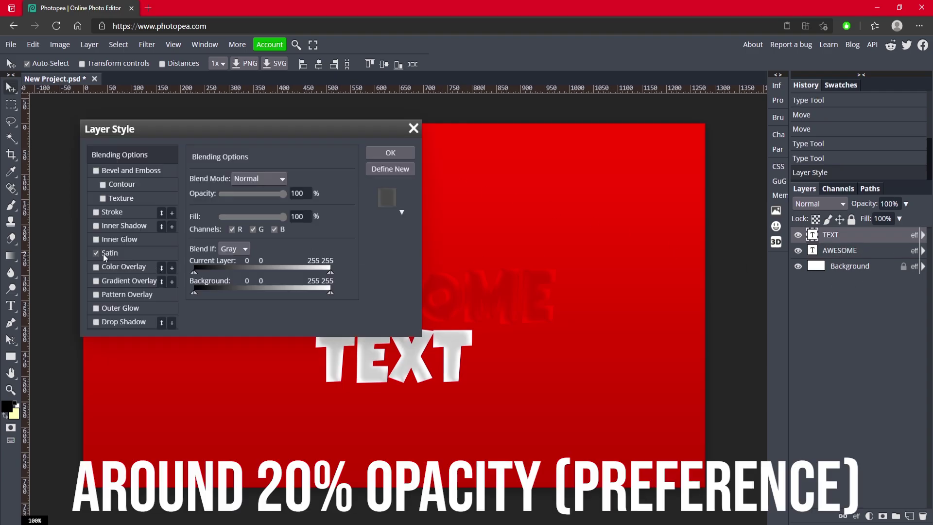
{"action": "left_click", "coordinate": [386, 153]}
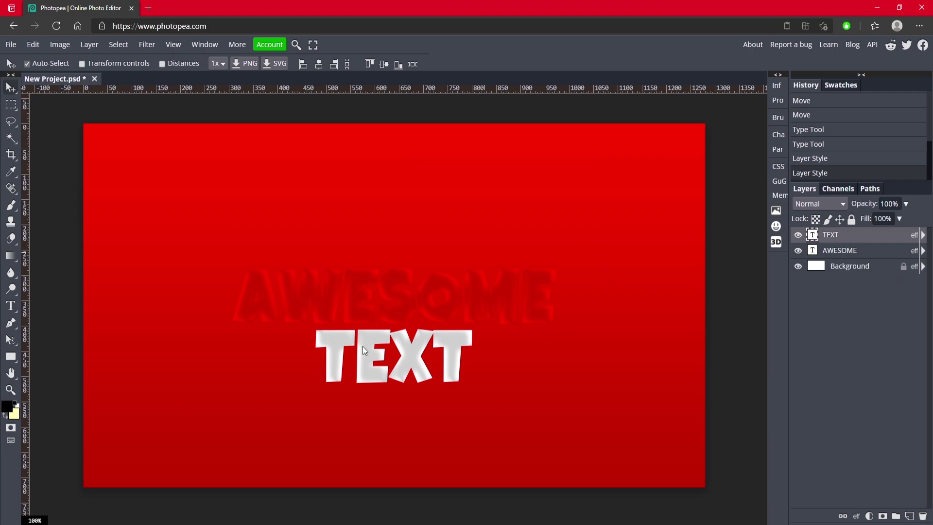
{"action": "left_click_drag", "start_coordinate": [384, 352], "coordinate": [385, 357]}
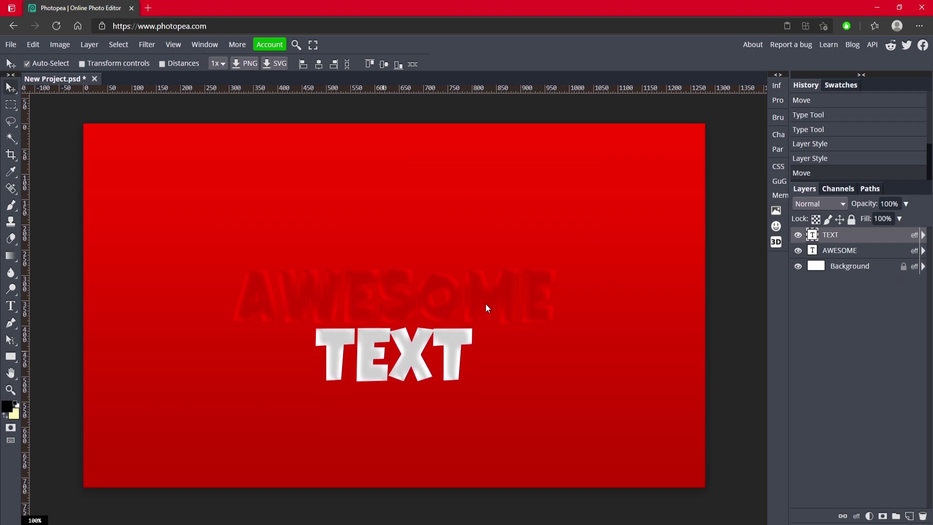
Warp AWESOME with an Arc style at 17% bend, then nudge AWESOME and TEXT into place.
{"action": "double_click", "coordinate": [390, 290]}
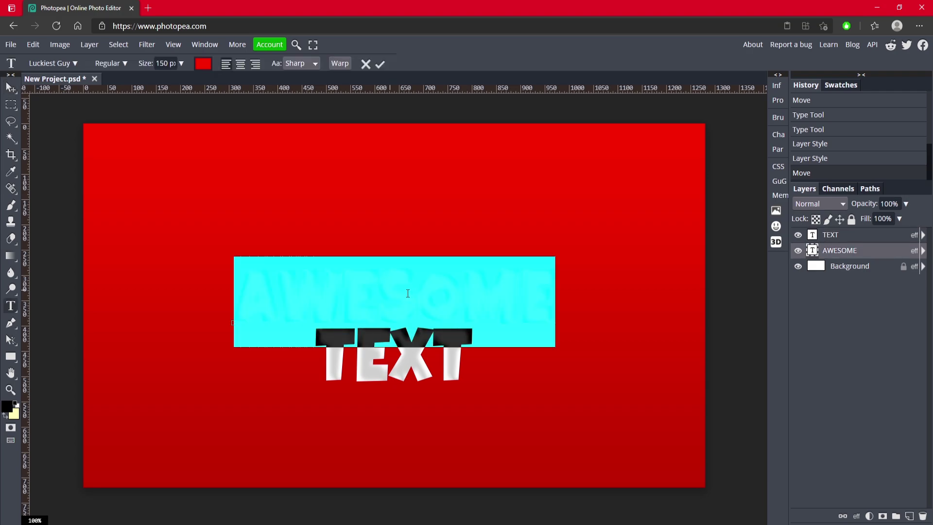
{"action": "left_click", "coordinate": [335, 66]}
{"action": "left_click", "coordinate": [153, 158]}
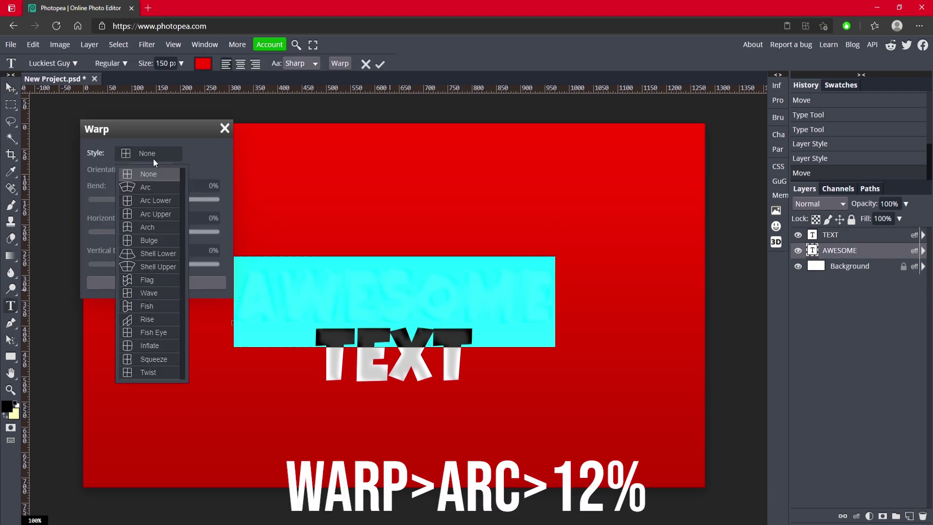
{"action": "left_click", "coordinate": [149, 189]}
{"action": "left_click_drag", "start_coordinate": [187, 199], "coordinate": [164, 202]}
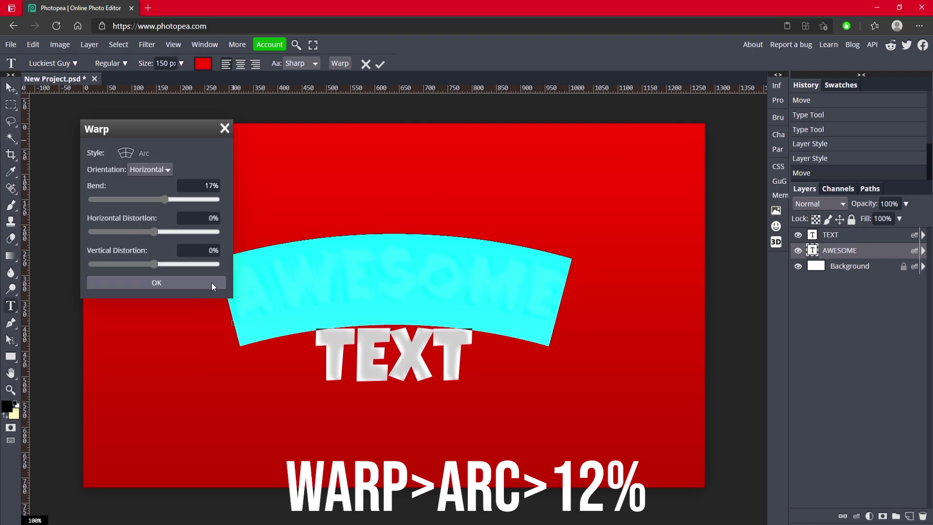
{"action": "left_click", "coordinate": [157, 282]}
{"action": "left_click", "coordinate": [380, 64]}
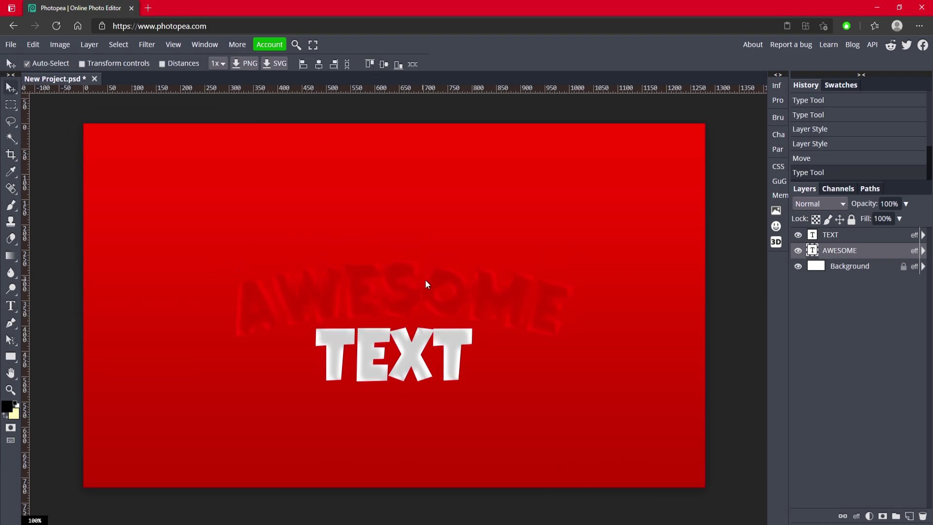
{"action": "left_click_drag", "start_coordinate": [425, 279], "coordinate": [412, 279]}
{"action": "left_click_drag", "start_coordinate": [413, 353], "coordinate": [412, 353]}
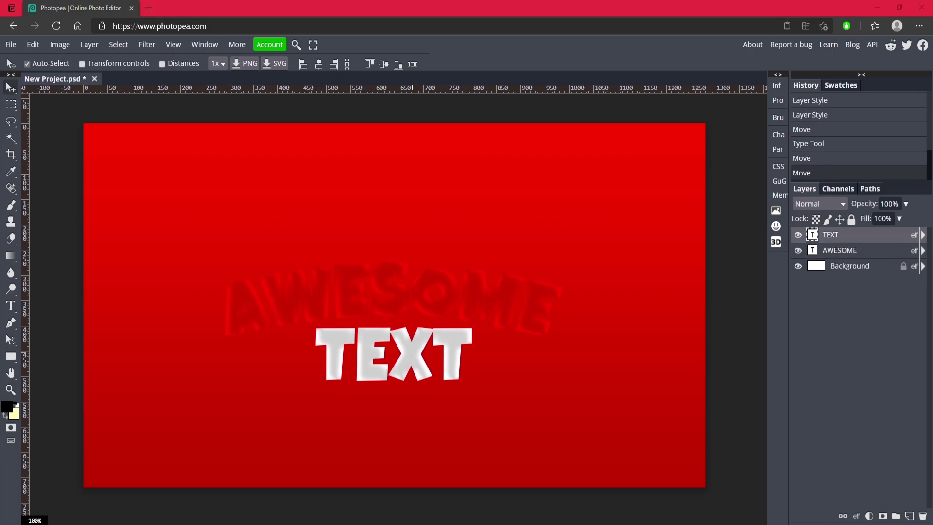
Search Google Images for 'lines png' filtered to transparent colour.
{"action": "key", "text": "ctrl+t"}
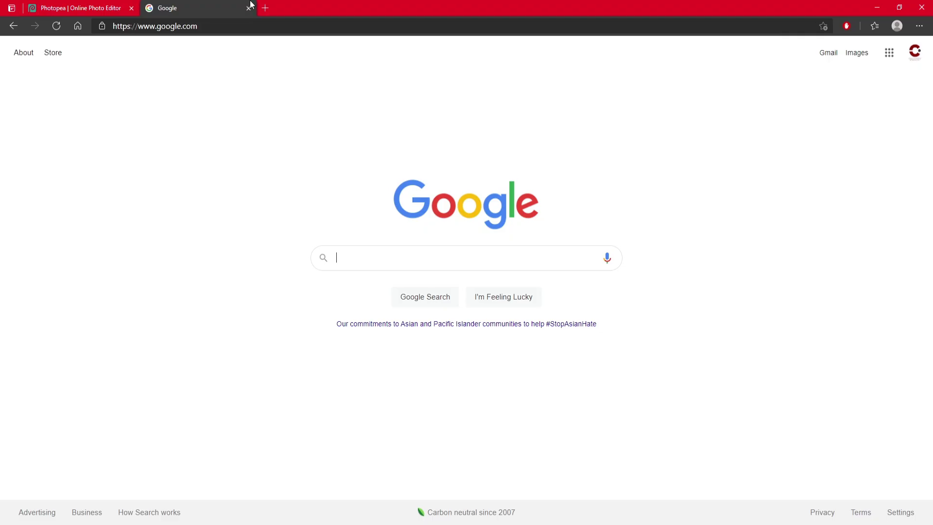
{"action": "type", "text": "li"}
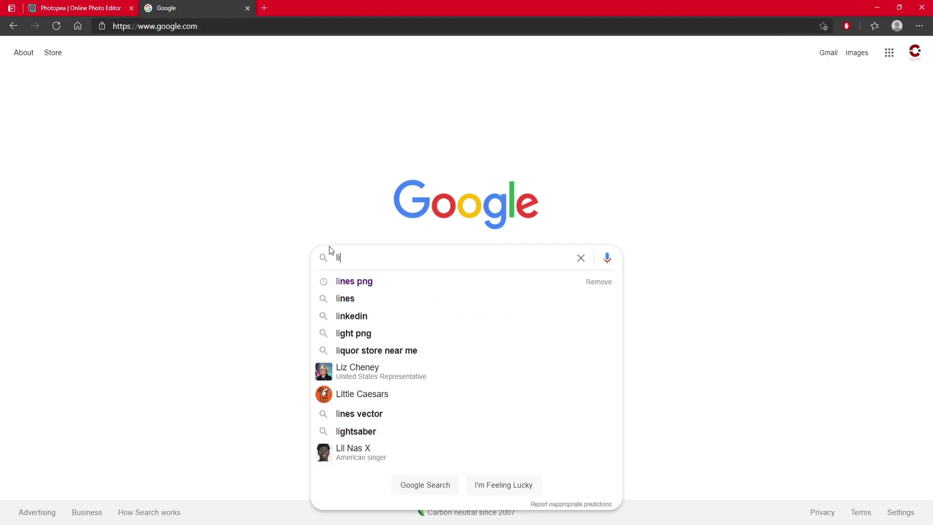
{"action": "type", "text": "nes png"}
{"action": "key", "text": "Return"}
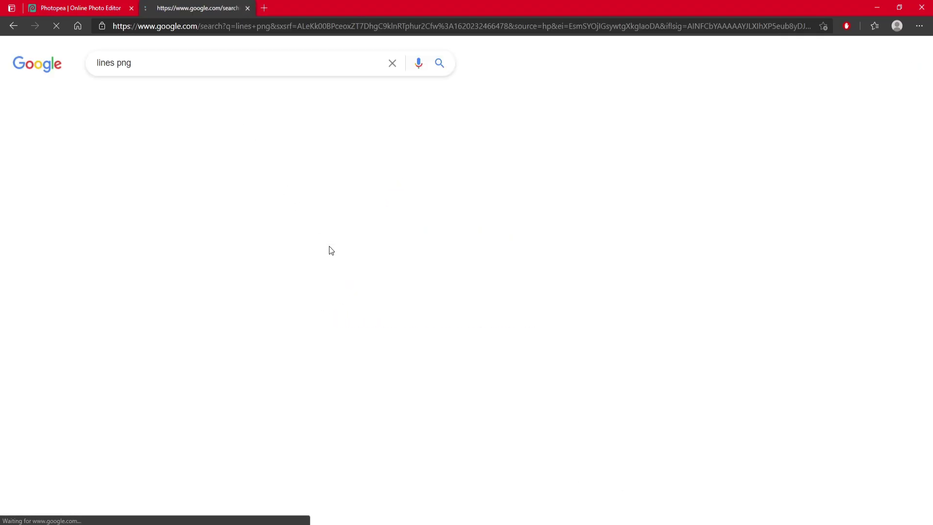
{"action": "left_click", "coordinate": [433, 99]}
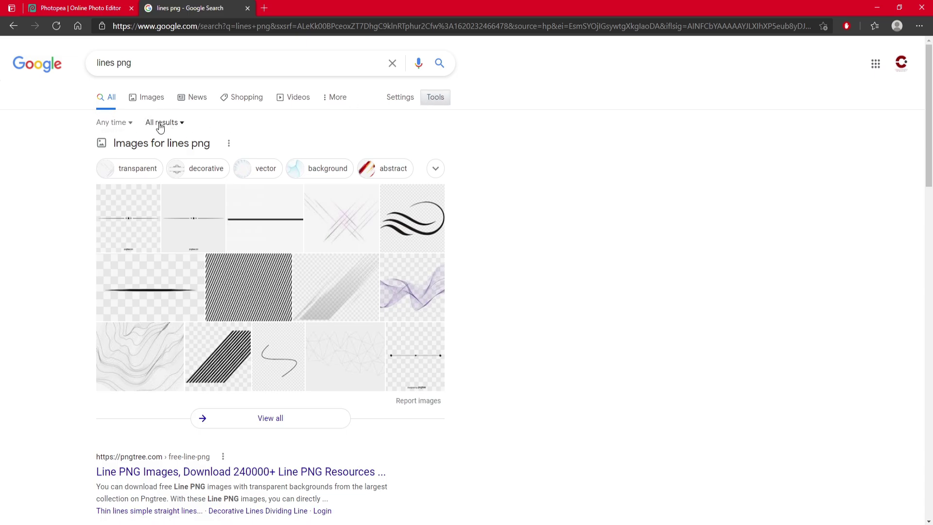
{"action": "left_click", "coordinate": [156, 98]}
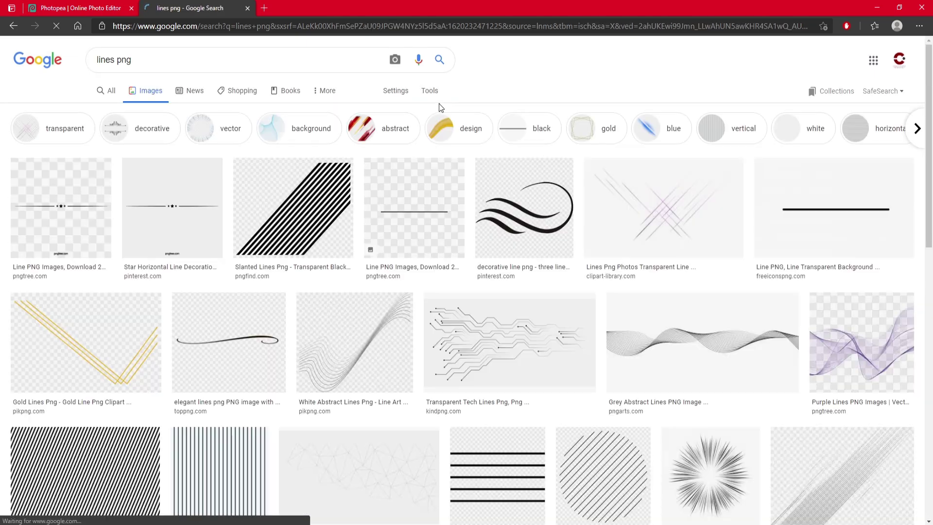
{"action": "left_click", "coordinate": [433, 91]}
{"action": "left_click", "coordinate": [124, 112]}
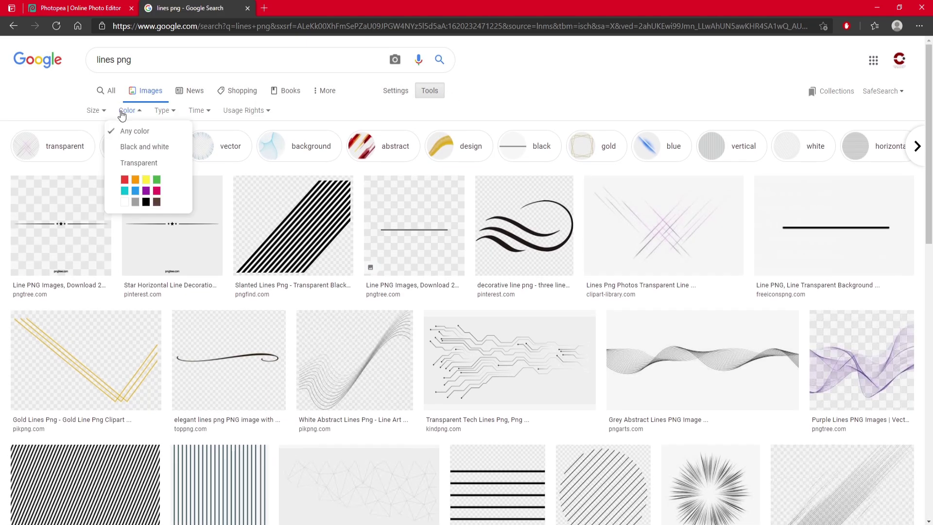
{"action": "left_click", "coordinate": [133, 160]}
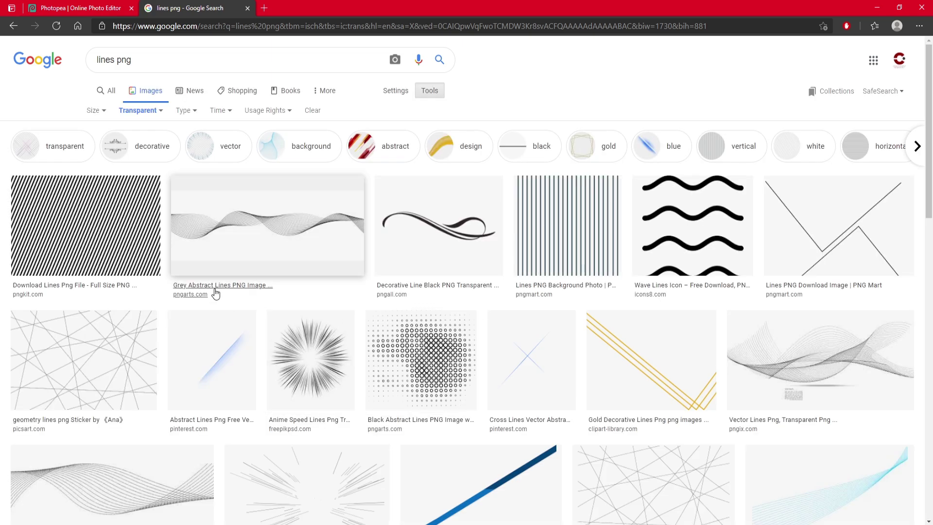
Preview the black diagonal stripes image and copy it.
{"action": "left_click", "coordinate": [119, 240]}
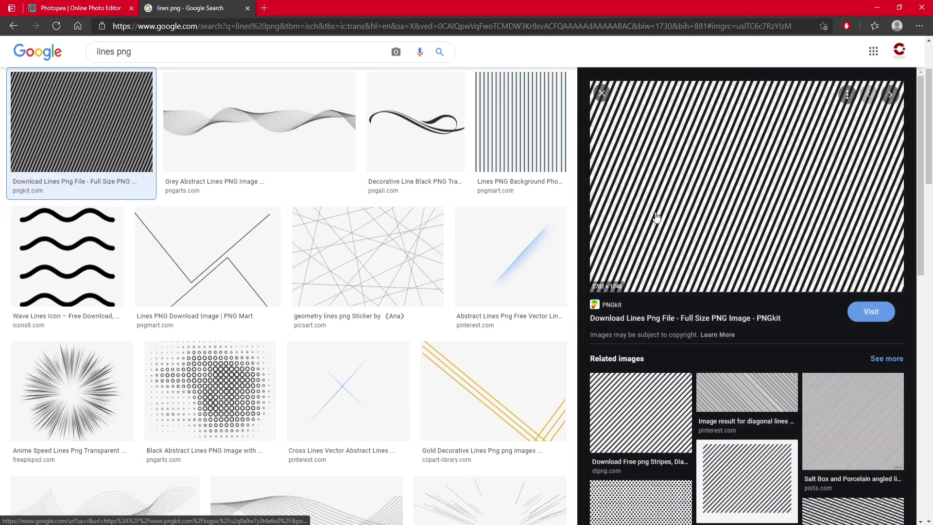
{"action": "right_click", "coordinate": [657, 179]}
{"action": "left_click", "coordinate": [705, 331]}
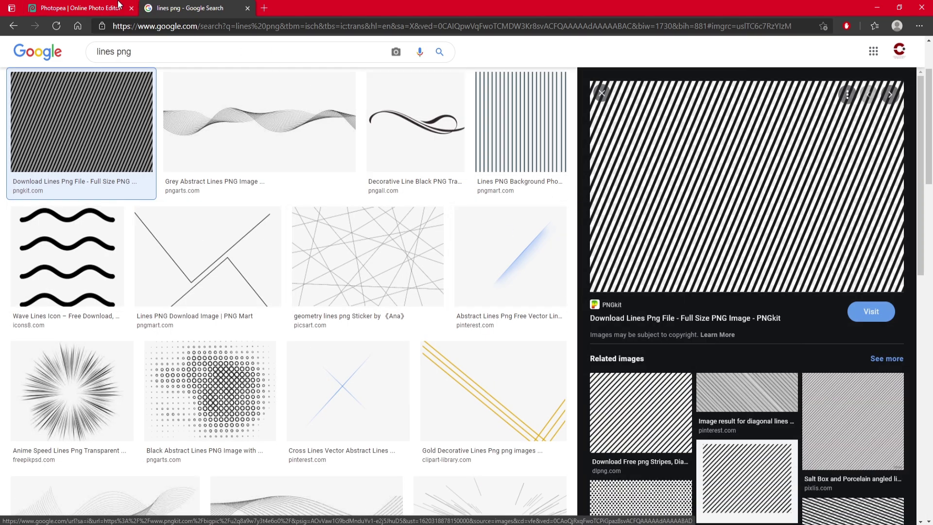
Paste the stripes image into the Photopea project and confirm its transform.
{"action": "left_click", "coordinate": [78, 8]}
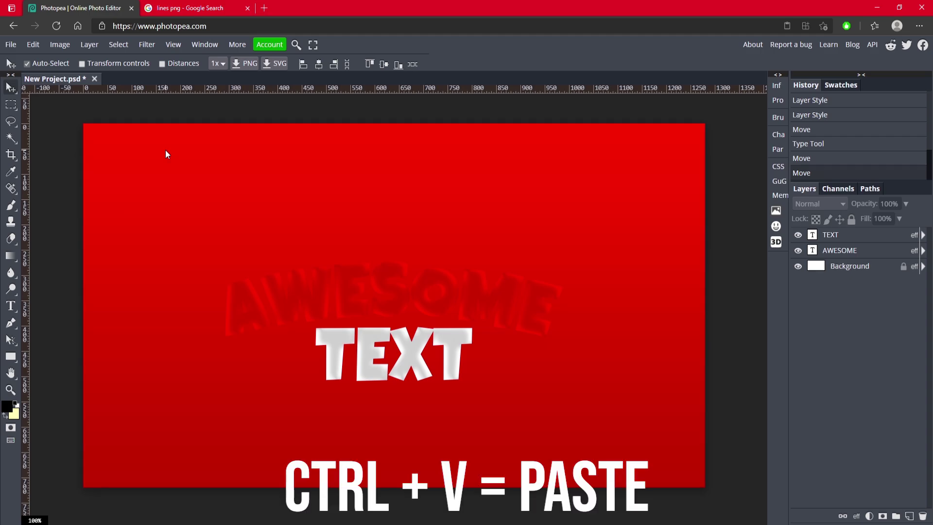
{"action": "key", "text": "ctrl+v"}
{"action": "left_click", "coordinate": [437, 268]}
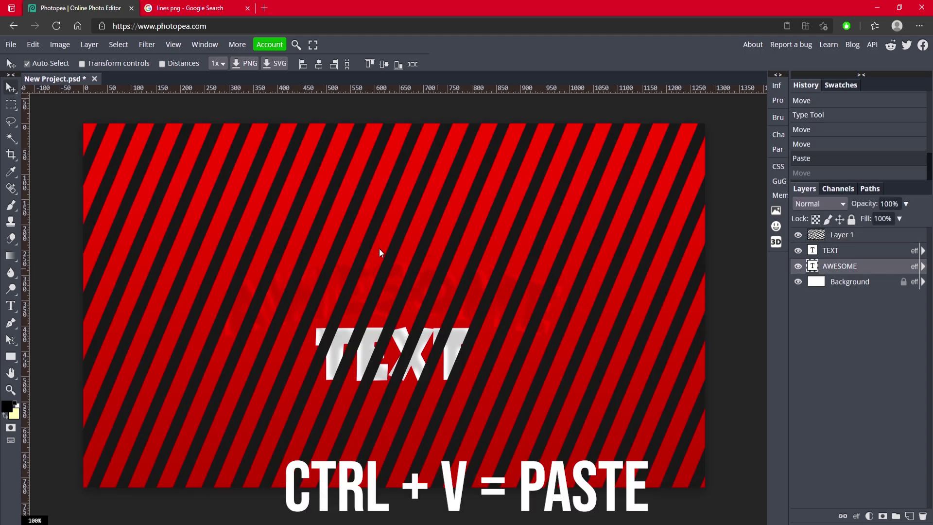
{"action": "key", "text": "ctrl+t"}
{"action": "left_click", "coordinate": [424, 64]}
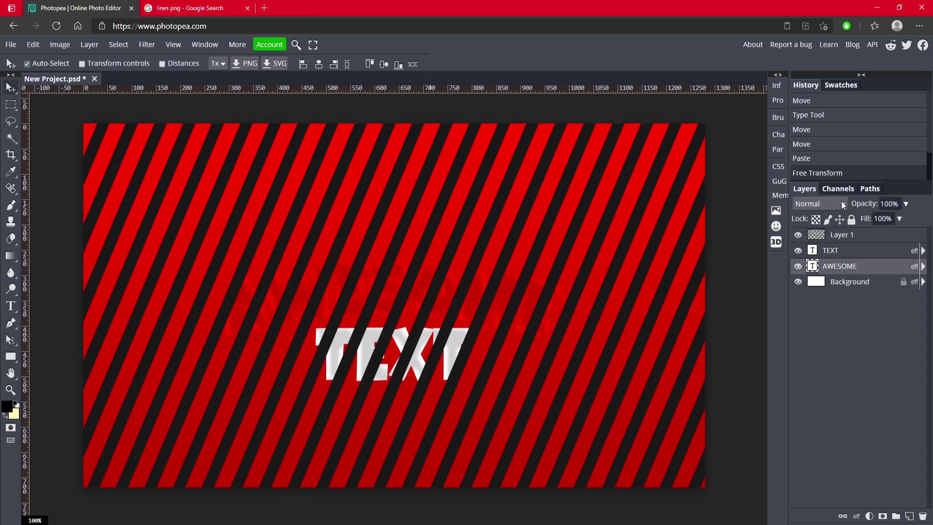
Clip the stripes layer to the TEXT layer as a clipping mask.
{"action": "left_click", "coordinate": [857, 241]}
{"action": "right_click", "coordinate": [867, 242]}
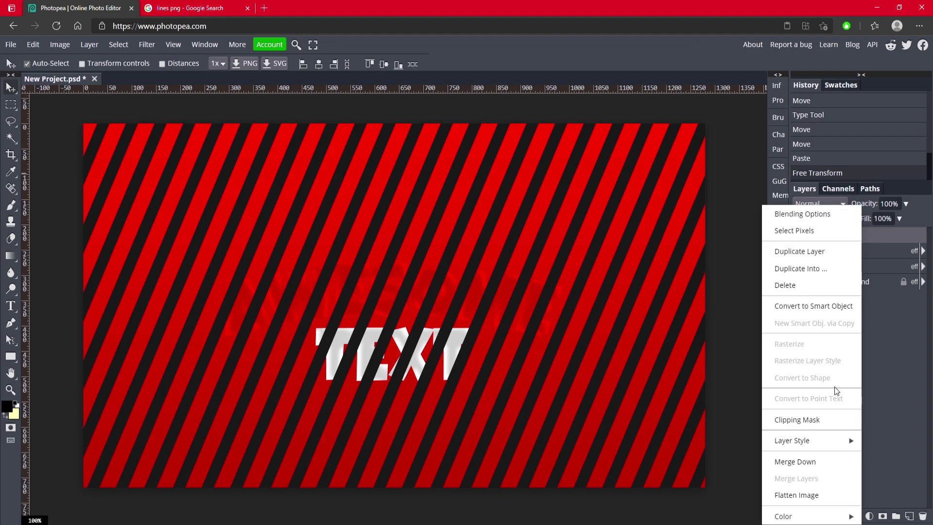
{"action": "left_click", "coordinate": [825, 418]}
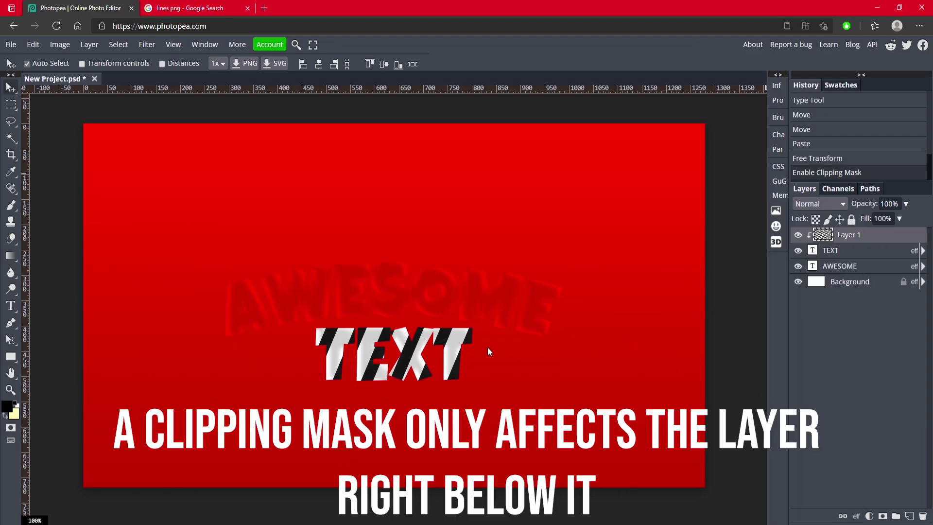
{"action": "right_click", "coordinate": [865, 239]}
Duplicate the stripes layer and clip the copy onto AWESOME.
{"action": "left_click", "coordinate": [898, 239]}
{"action": "key", "text": "ctrl+j"}
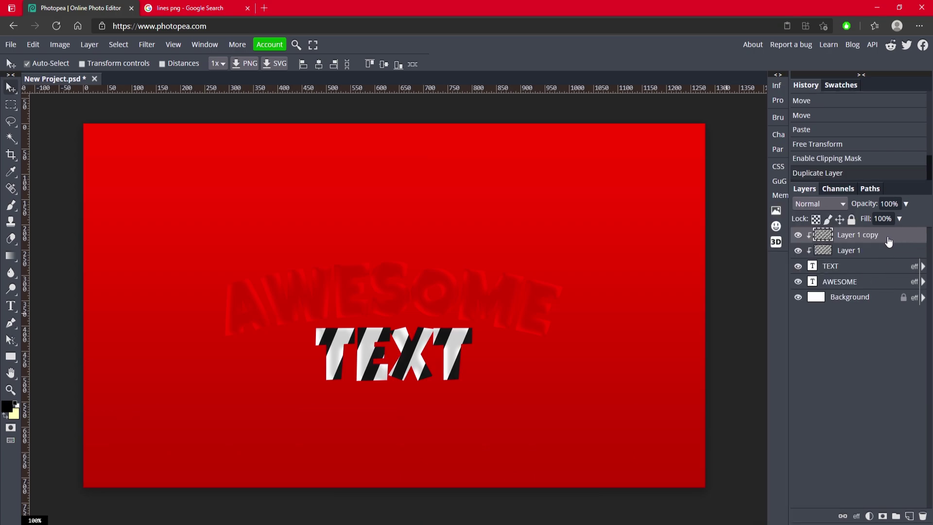
{"action": "left_click_drag", "start_coordinate": [893, 237], "coordinate": [867, 280]}
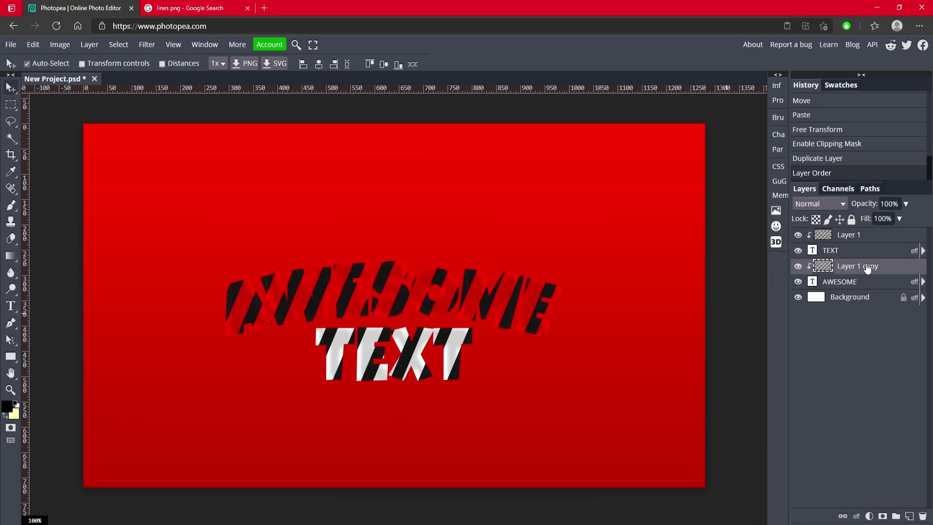
{"action": "left_click", "coordinate": [797, 266]}
{"action": "left_click", "coordinate": [798, 265]}
Give the AWESOME stripes a red Color Overlay.
{"action": "double_click", "coordinate": [907, 270]}
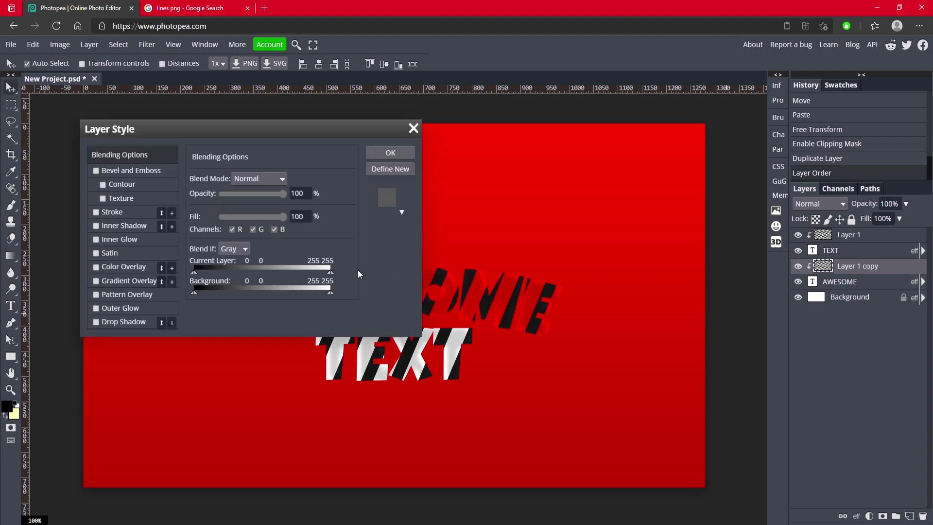
{"action": "left_click", "coordinate": [107, 266]}
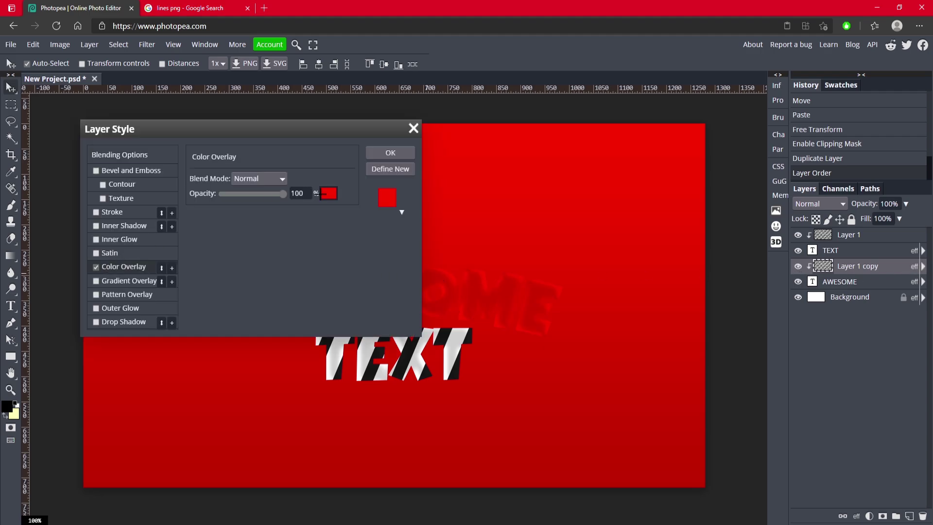
{"action": "left_click", "coordinate": [329, 193]}
{"action": "left_click", "coordinate": [294, 259]}
{"action": "left_click_drag", "start_coordinate": [360, 259], "coordinate": [366, 247]}
{"action": "left_click", "coordinate": [352, 361]}
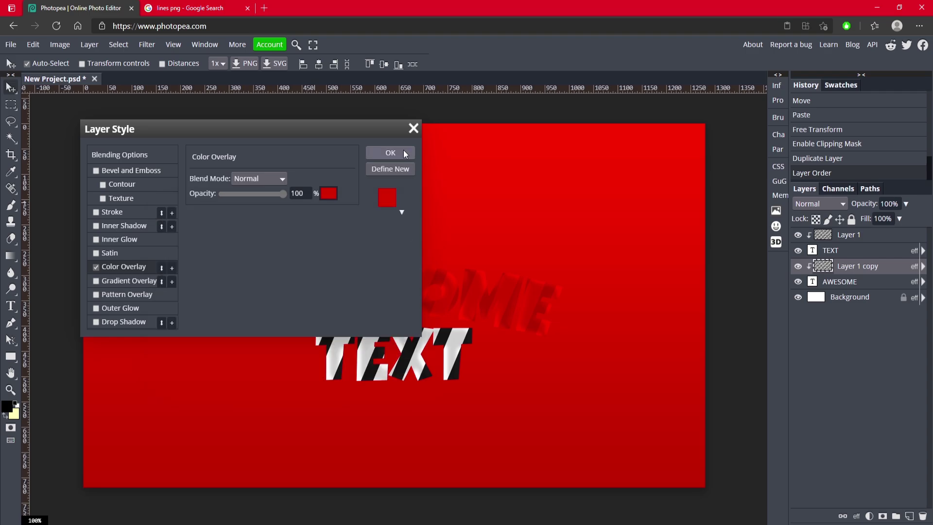
{"action": "left_click", "coordinate": [390, 152]}
Give the TEXT stripes a light grey cfcfcf Color Overlay.
{"action": "double_click", "coordinate": [881, 238]}
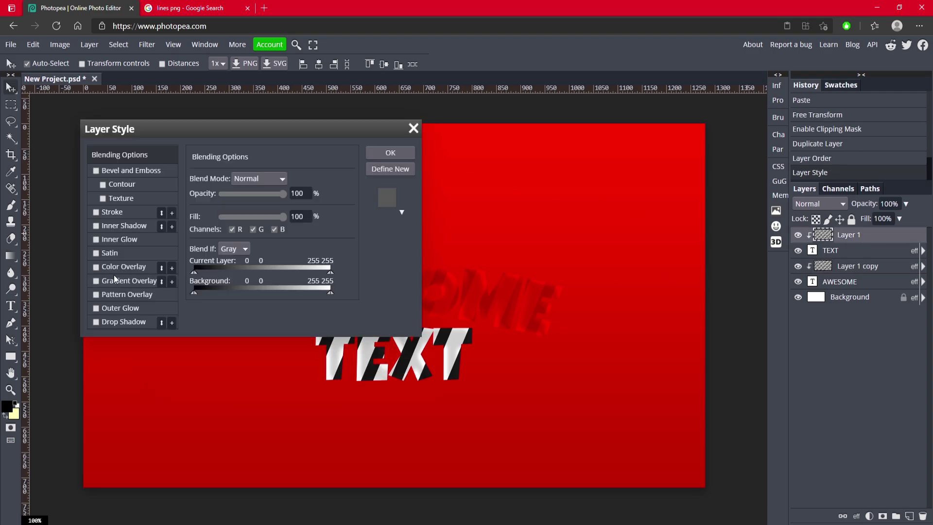
{"action": "left_click", "coordinate": [133, 267]}
{"action": "left_click", "coordinate": [329, 196]}
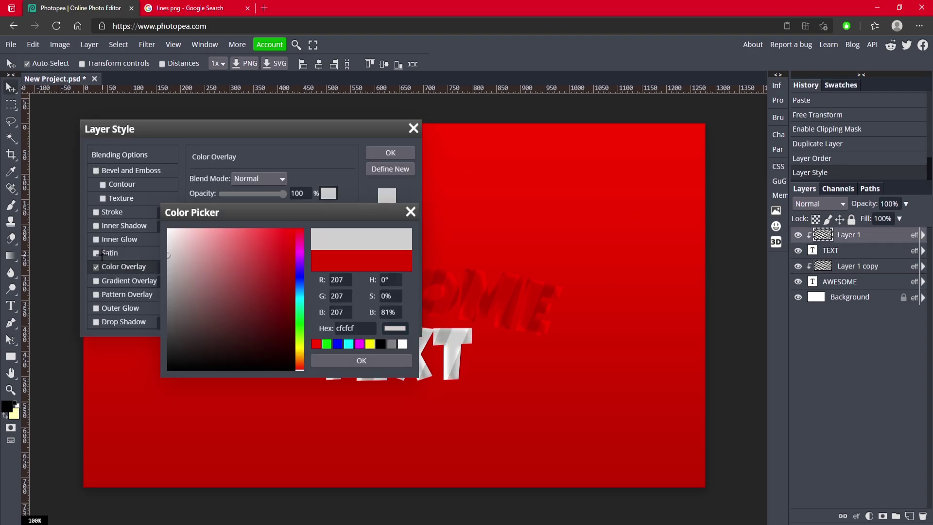
{"action": "left_click", "coordinate": [361, 360]}
{"action": "left_click", "coordinate": [390, 152]}
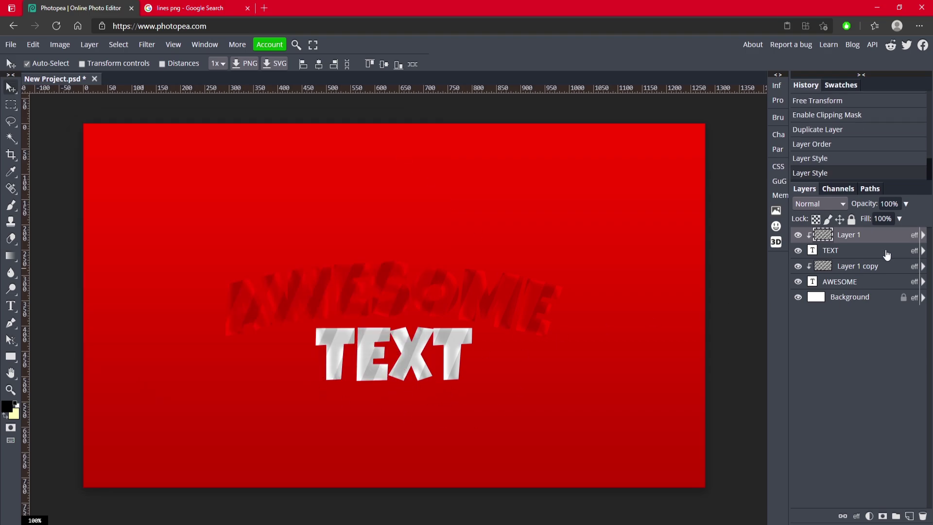
Convert the selected text and stripe layers into one smart object.
{"action": "left_click", "coordinate": [854, 284], "text": "shift"}
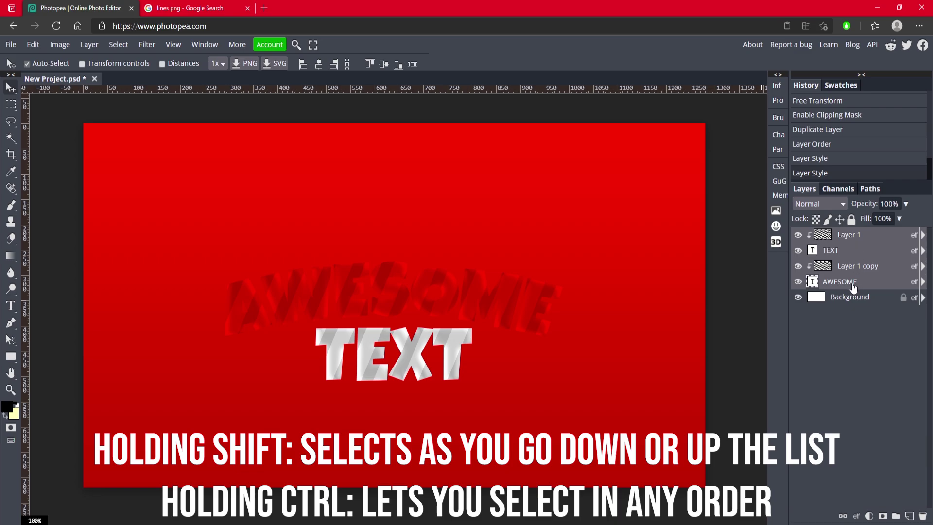
{"action": "right_click", "coordinate": [855, 286]}
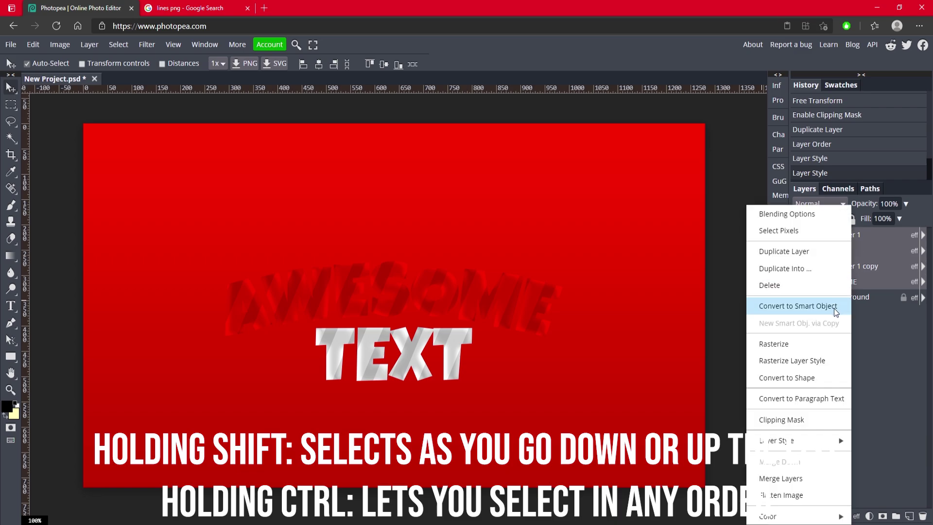
{"action": "left_click", "coordinate": [782, 305]}
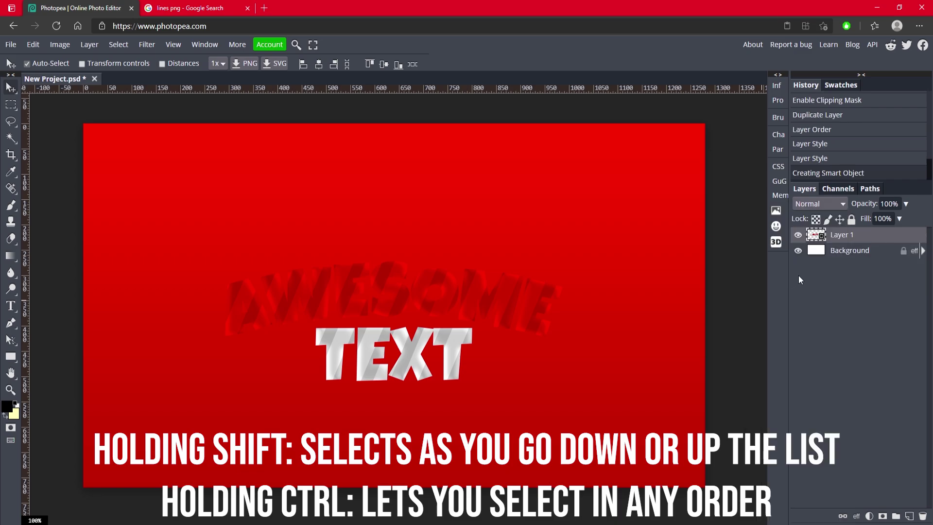
Add a 15 px black stroke to the smart object lettering.
{"action": "double_click", "coordinate": [880, 238]}
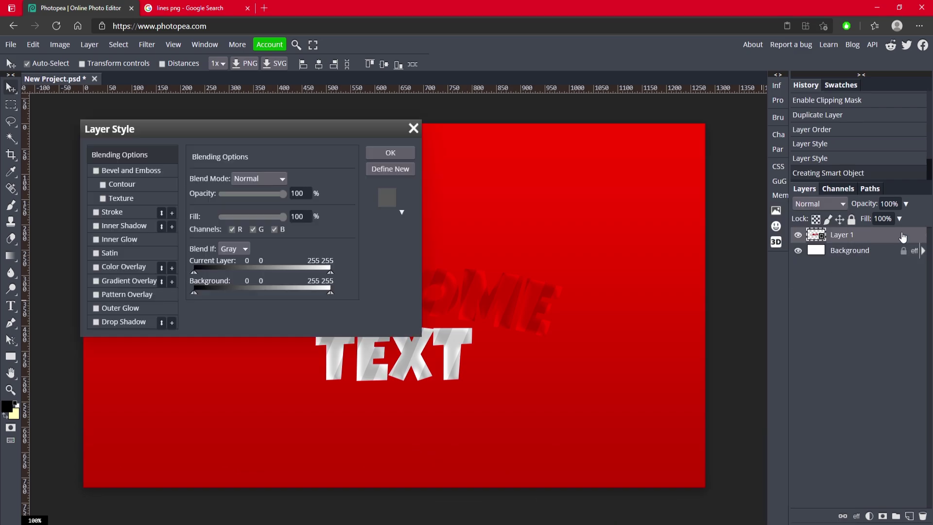
{"action": "left_click", "coordinate": [95, 212]}
{"action": "left_click", "coordinate": [115, 212]}
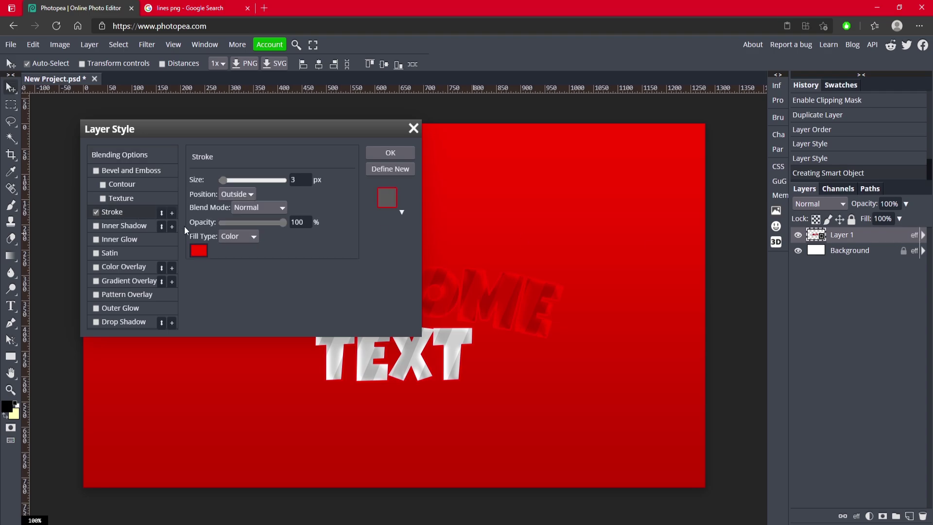
{"action": "left_click", "coordinate": [199, 250]}
{"action": "left_click", "coordinate": [402, 344]}
{"action": "left_click", "coordinate": [381, 343]}
{"action": "left_click", "coordinate": [333, 364]}
{"action": "left_click_drag", "start_coordinate": [223, 179], "coordinate": [229, 181]}
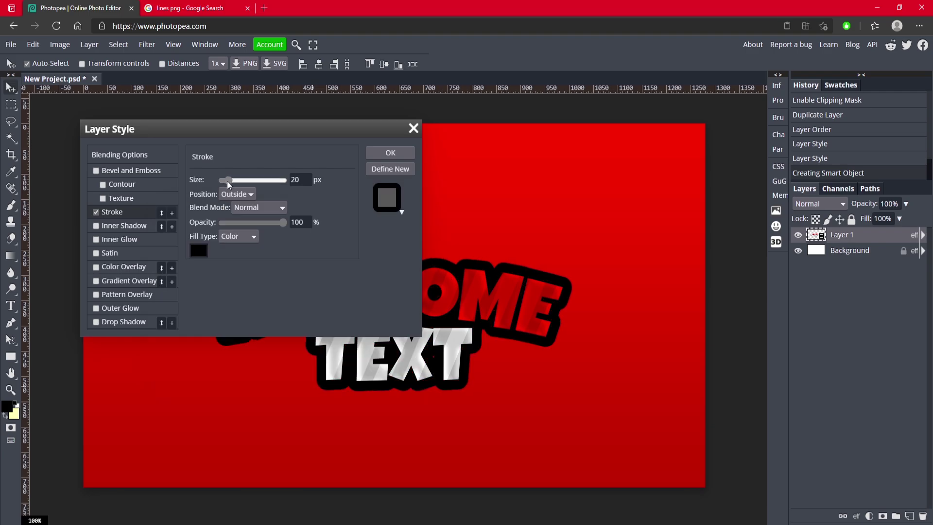
{"action": "left_click_drag", "start_coordinate": [226, 180], "coordinate": [225, 180]}
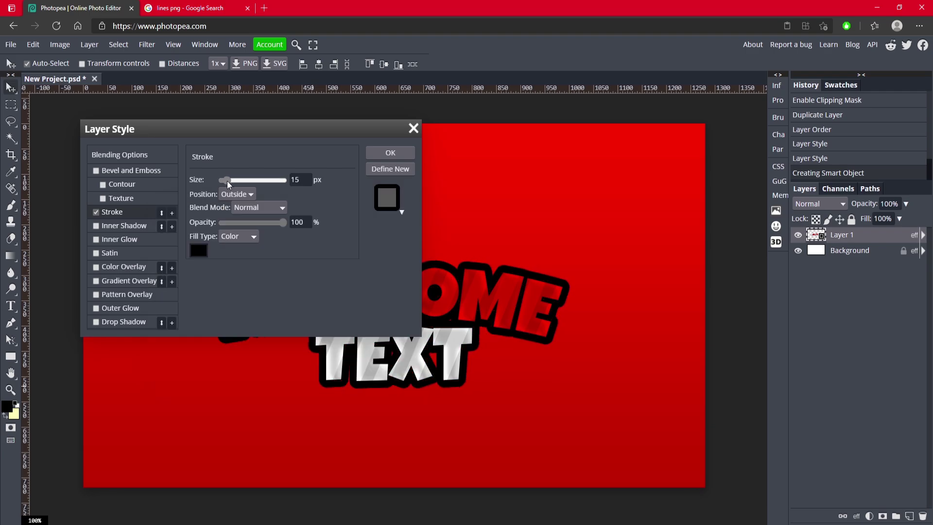
Add a second, 25 px white stroke around the lettering.
{"action": "left_click", "coordinate": [172, 214]}
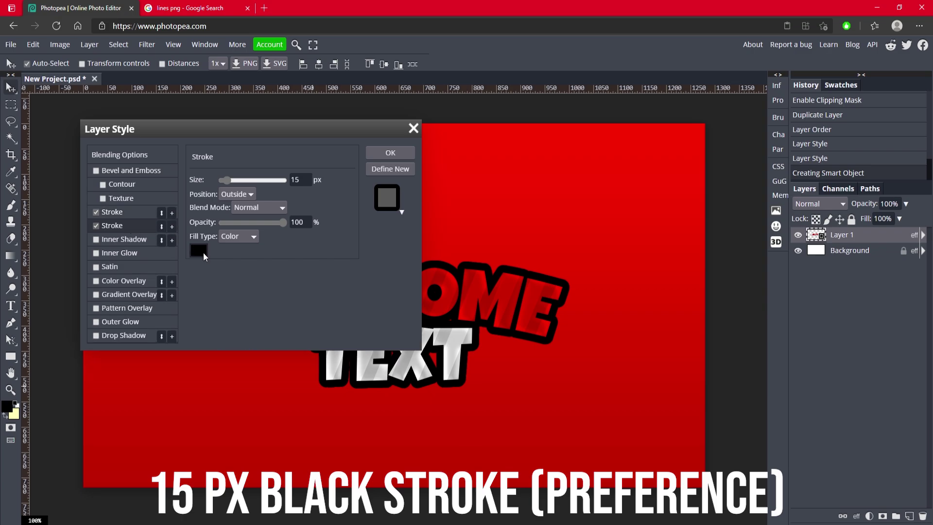
{"action": "left_click", "coordinate": [199, 250]}
{"action": "left_click", "coordinate": [169, 229]}
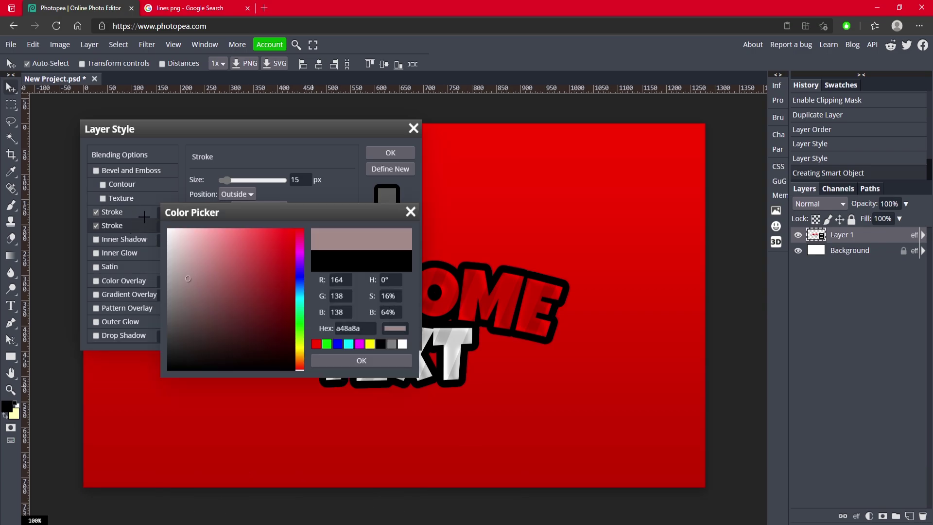
{"action": "left_click", "coordinate": [340, 364]}
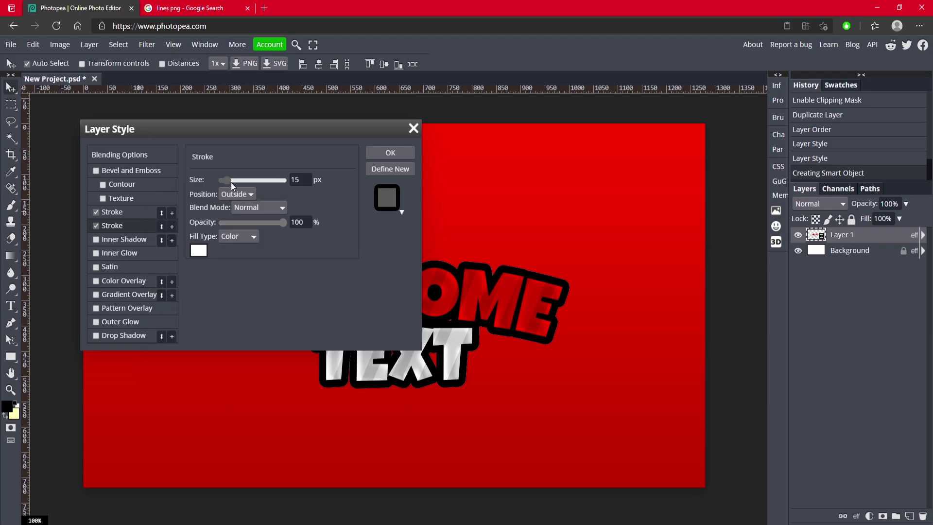
{"action": "left_click_drag", "start_coordinate": [231, 182], "coordinate": [230, 181]}
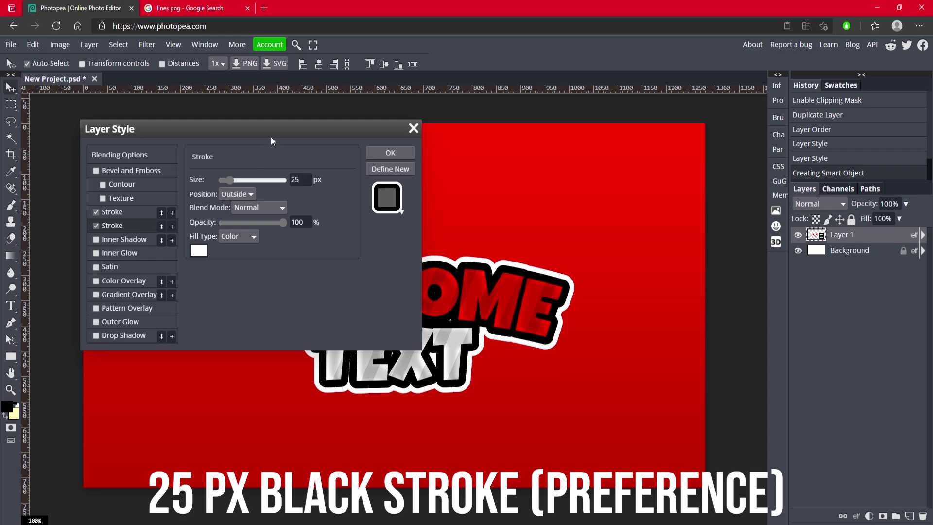
{"action": "left_click_drag", "start_coordinate": [271, 135], "coordinate": [778, 197]}
{"action": "left_click_drag", "start_coordinate": [612, 408], "coordinate": [553, 298]}
Add a drop shadow with a 90° angle and Normal blend mode.
{"action": "left_click", "coordinate": [564, 289]}
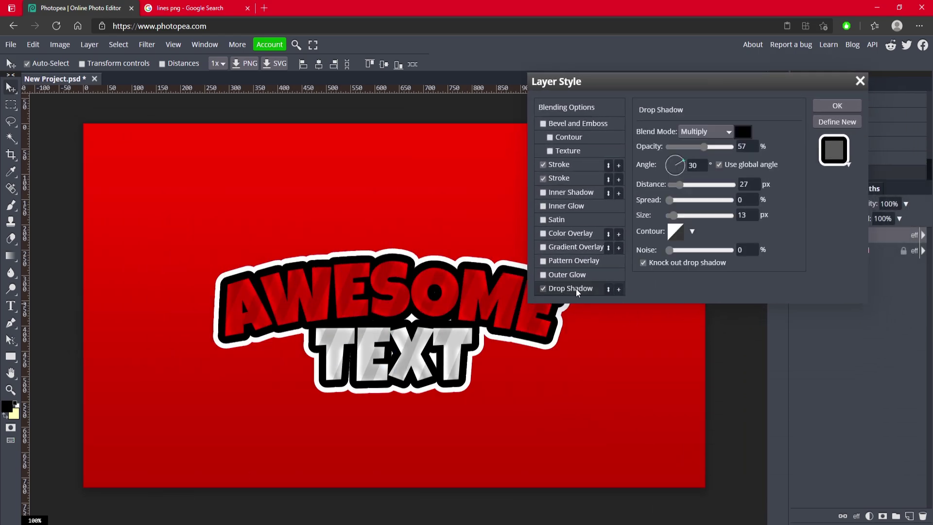
{"action": "double_click", "coordinate": [704, 164]}
{"action": "type", "text": "90"}
{"action": "key", "text": "Return"}
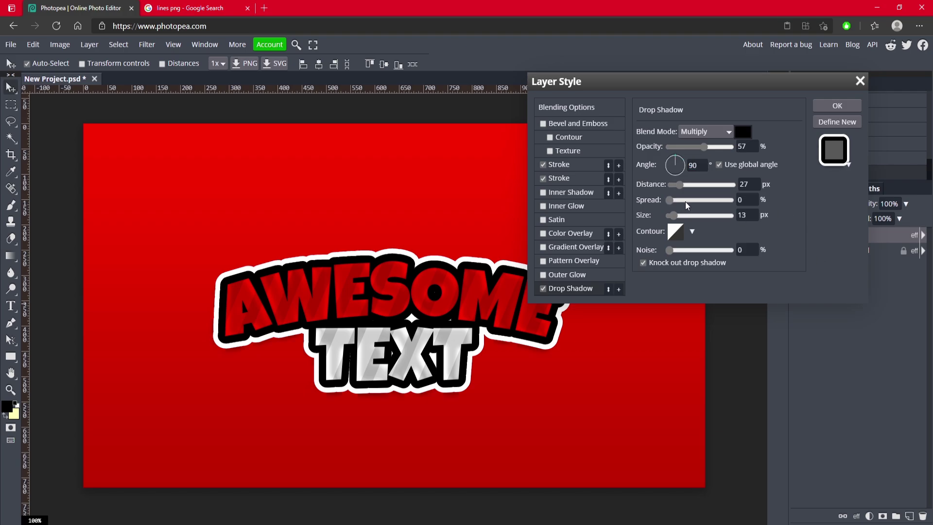
{"action": "scroll", "coordinate": [742, 203], "scroll_direction": "up", "scroll_amount": 9}
{"action": "scroll", "coordinate": [743, 203], "scroll_direction": "up", "scroll_amount": 15}
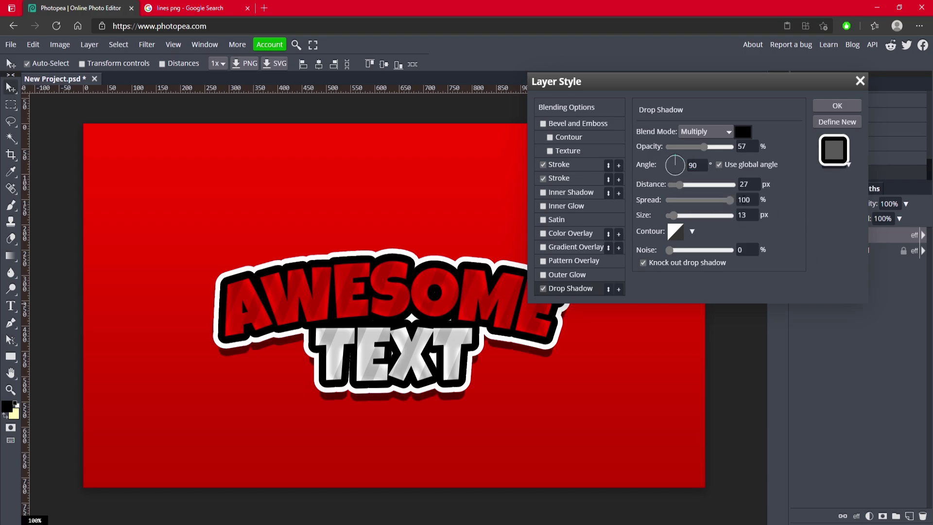
{"action": "left_click", "coordinate": [713, 131]}
{"action": "left_click", "coordinate": [704, 143]}
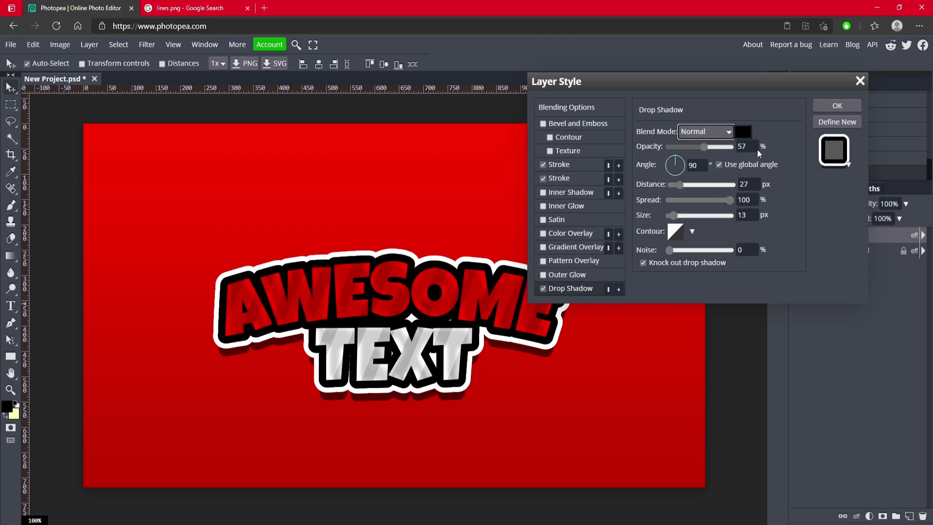
Give the drop shadow 21 px size and 16 px distance, then apply it.
{"action": "scroll", "coordinate": [757, 149], "scroll_direction": "up", "scroll_amount": 10}
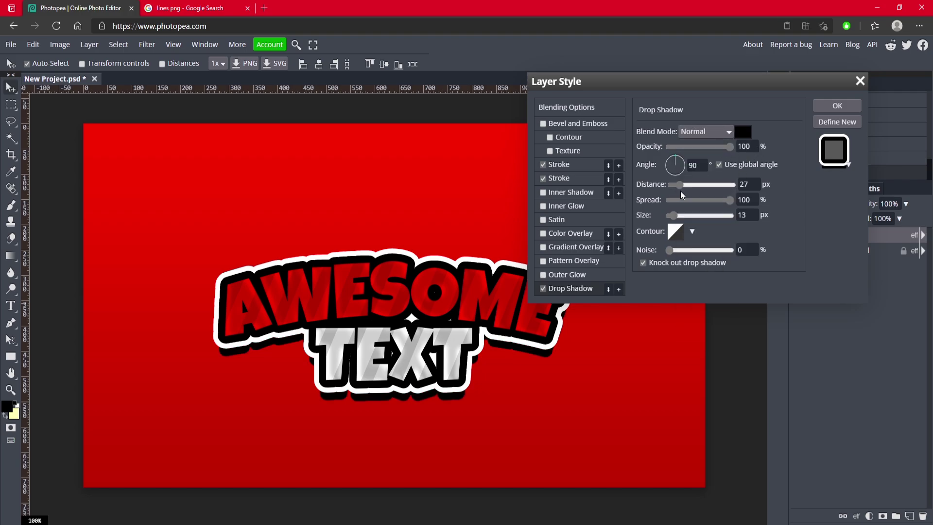
{"action": "left_click_drag", "start_coordinate": [673, 217], "coordinate": [676, 217]}
{"action": "left_click_drag", "start_coordinate": [679, 185], "coordinate": [676, 186]}
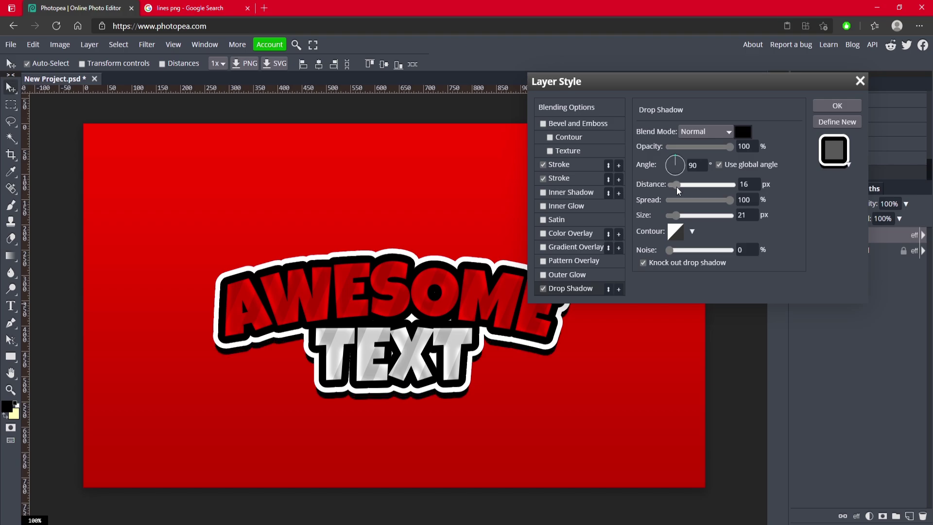
{"action": "left_click", "coordinate": [836, 105]}
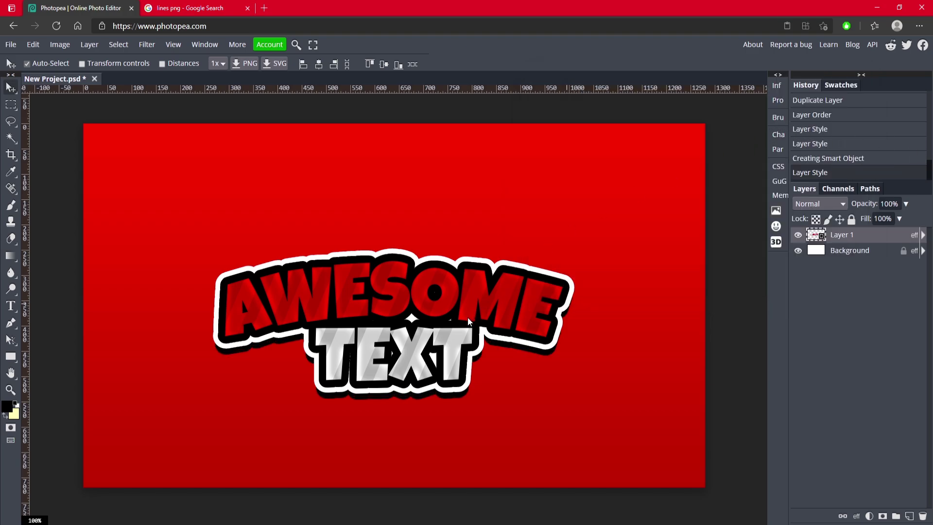
{"action": "mouse_move", "coordinate": [468, 316]}
{"action": "left_mouse_down"}
{"action": "mouse_move", "coordinate": [469, 302]}
{"action": "mouse_move", "coordinate": [467, 315]}
{"action": "left_mouse_up"}
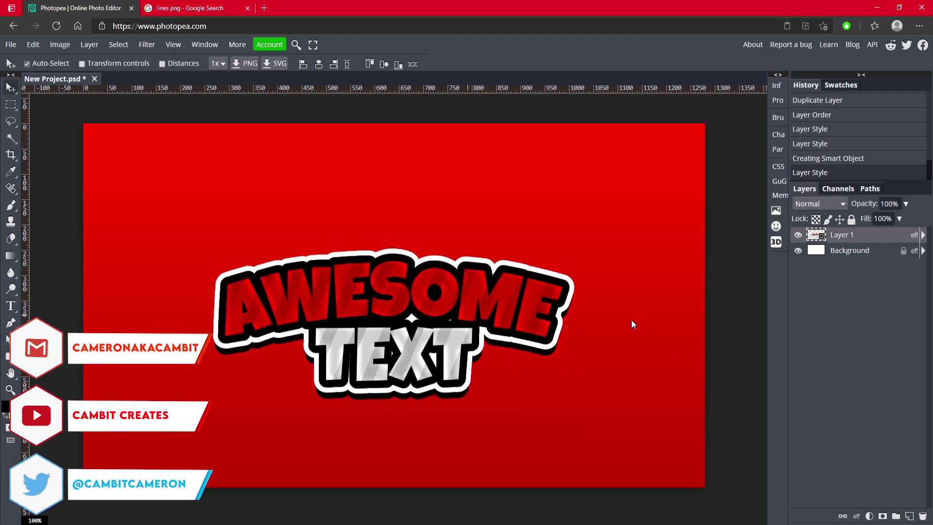